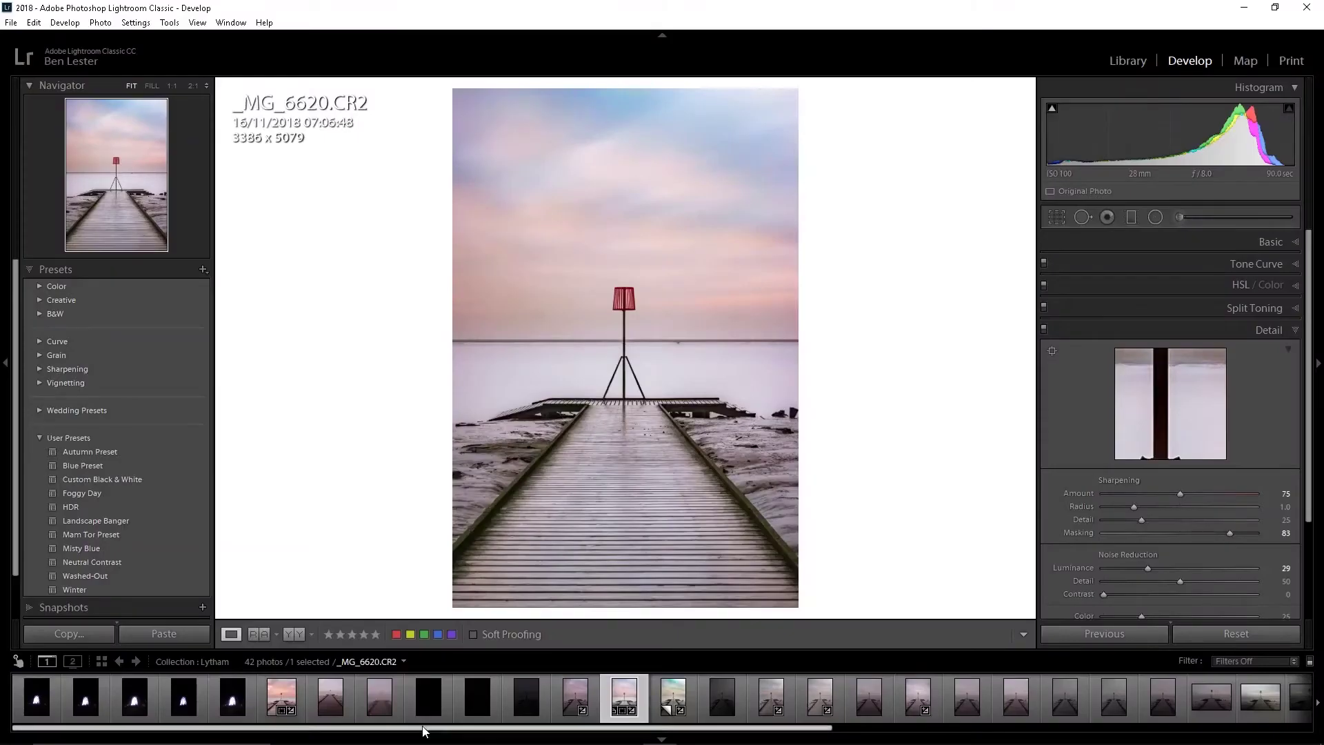
# Reset all develop settings of Copy 1 of _MG_6620.CR2 and straighten it by −0.41 along the far edge of the jetty.
pyautogui.click(670, 695)
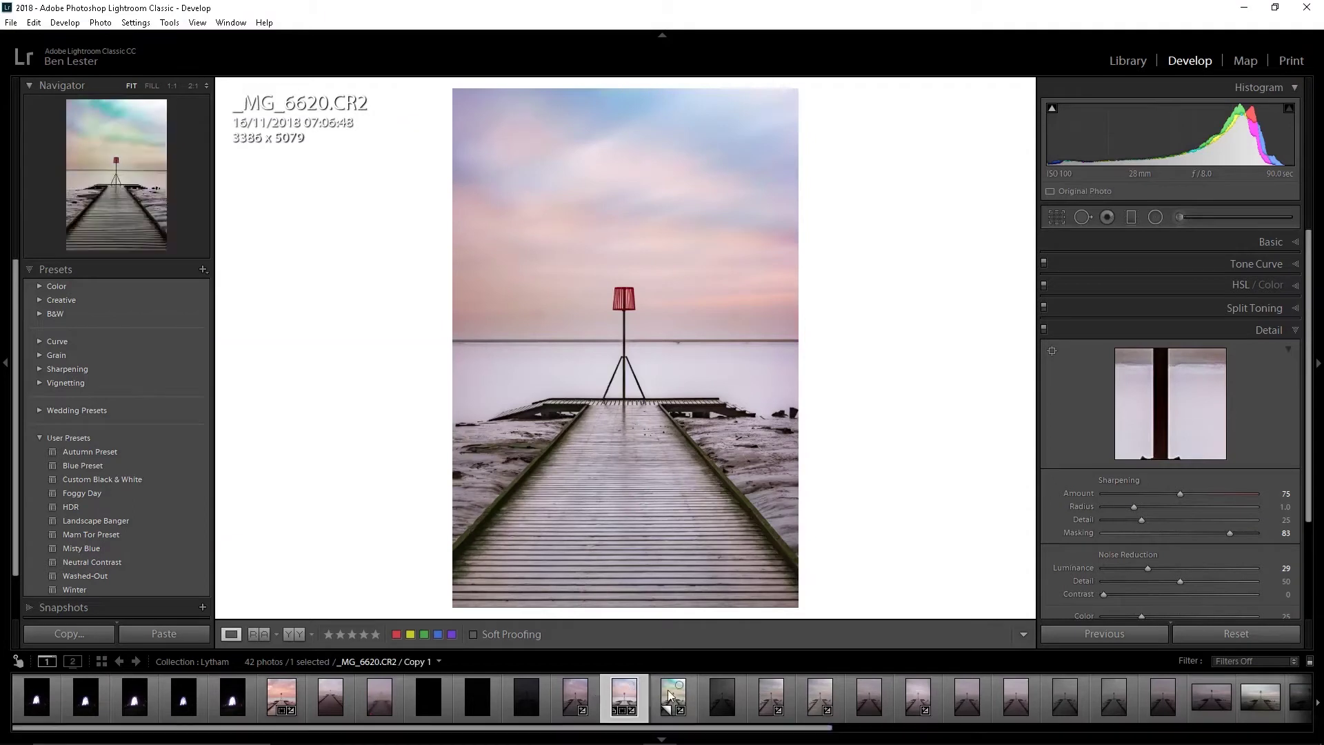
pyautogui.click(1223, 630)
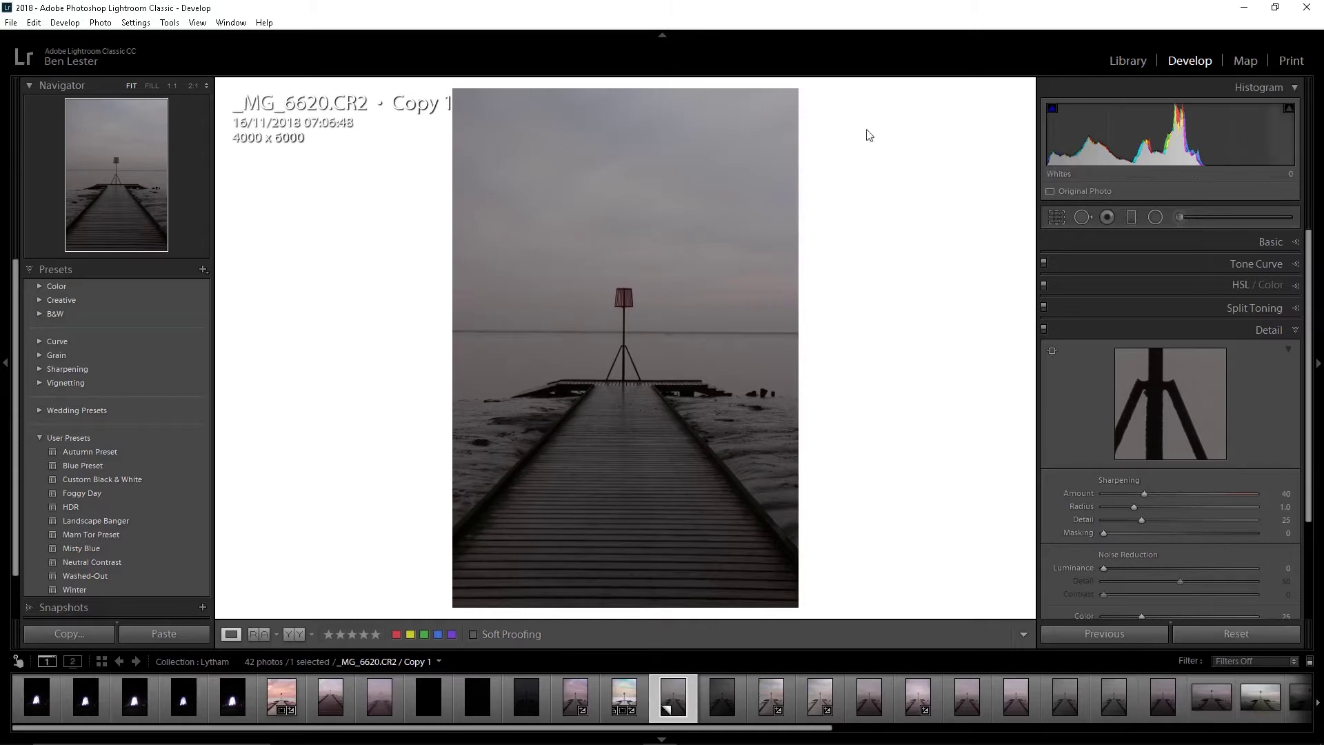
pyautogui.click(1051, 218)
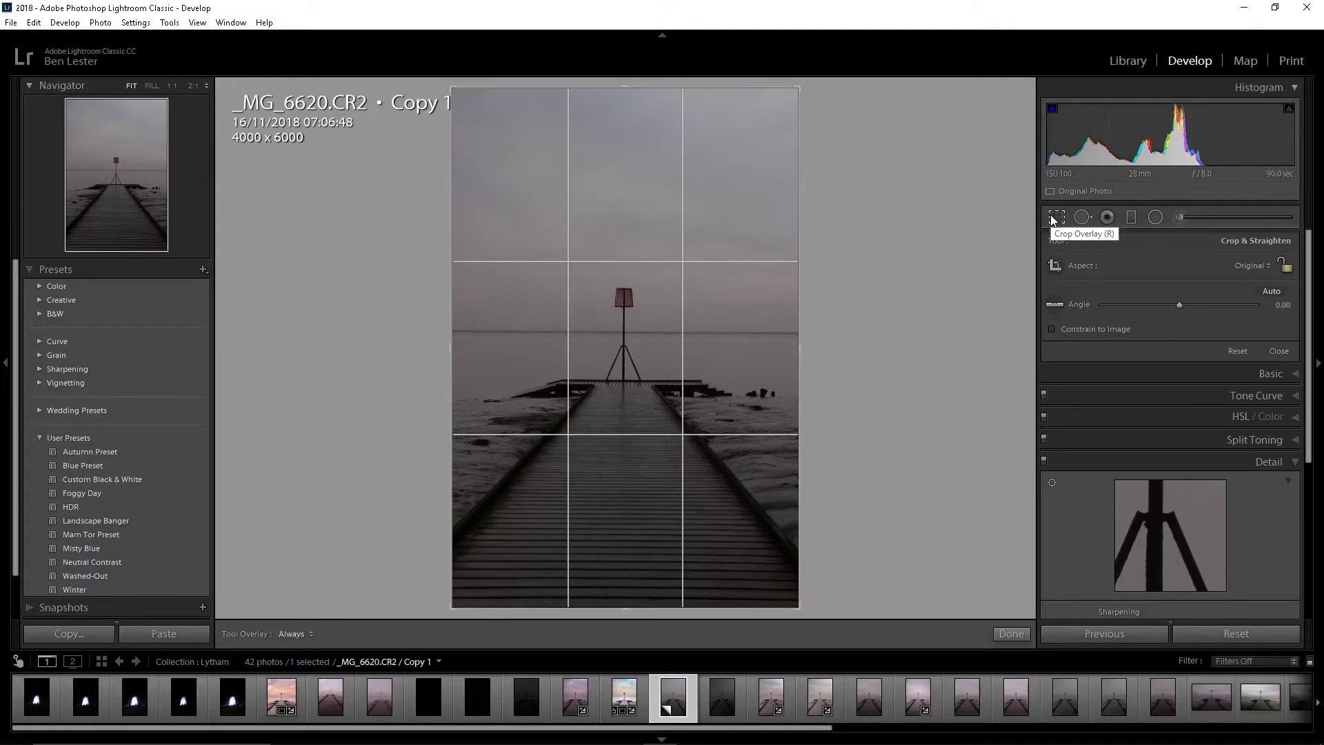
pyautogui.moveTo(1174, 303); pyautogui.dragTo(1169, 305)
pyautogui.doubleClick(1173, 302)
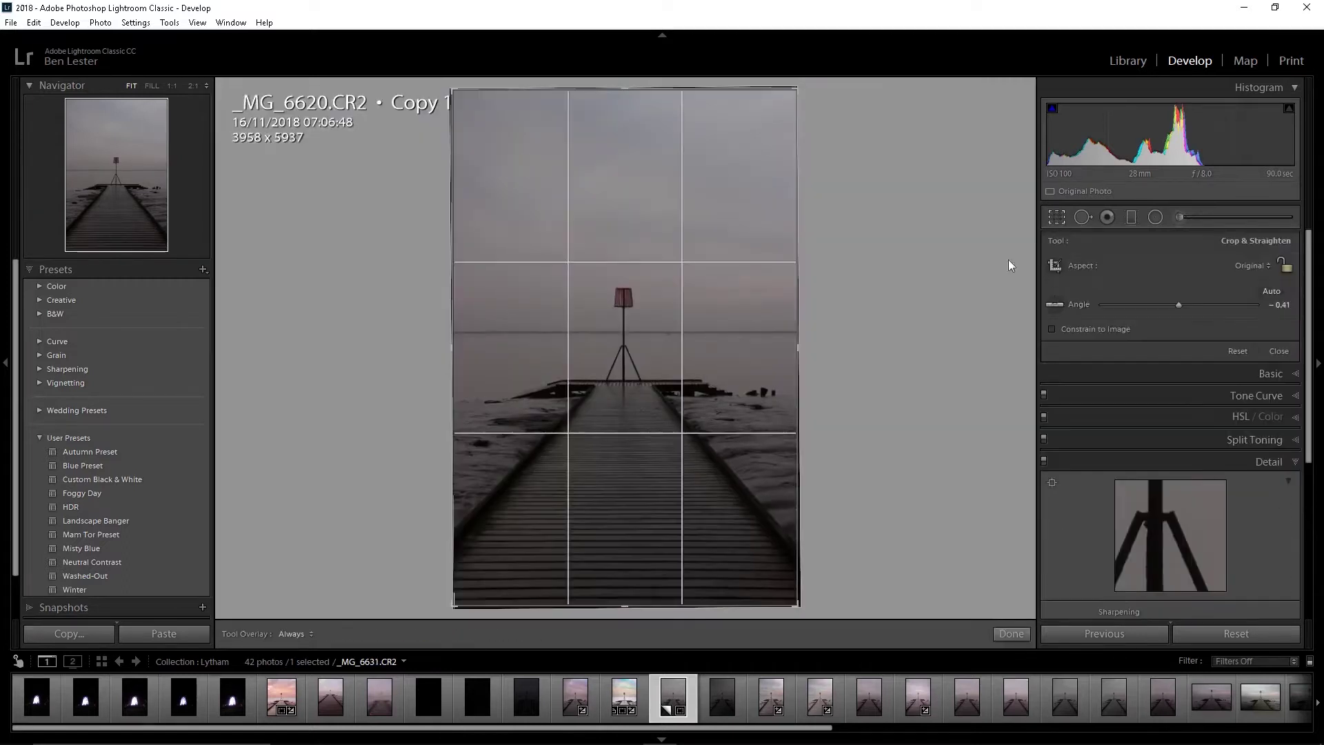
pyautogui.click(1061, 307)
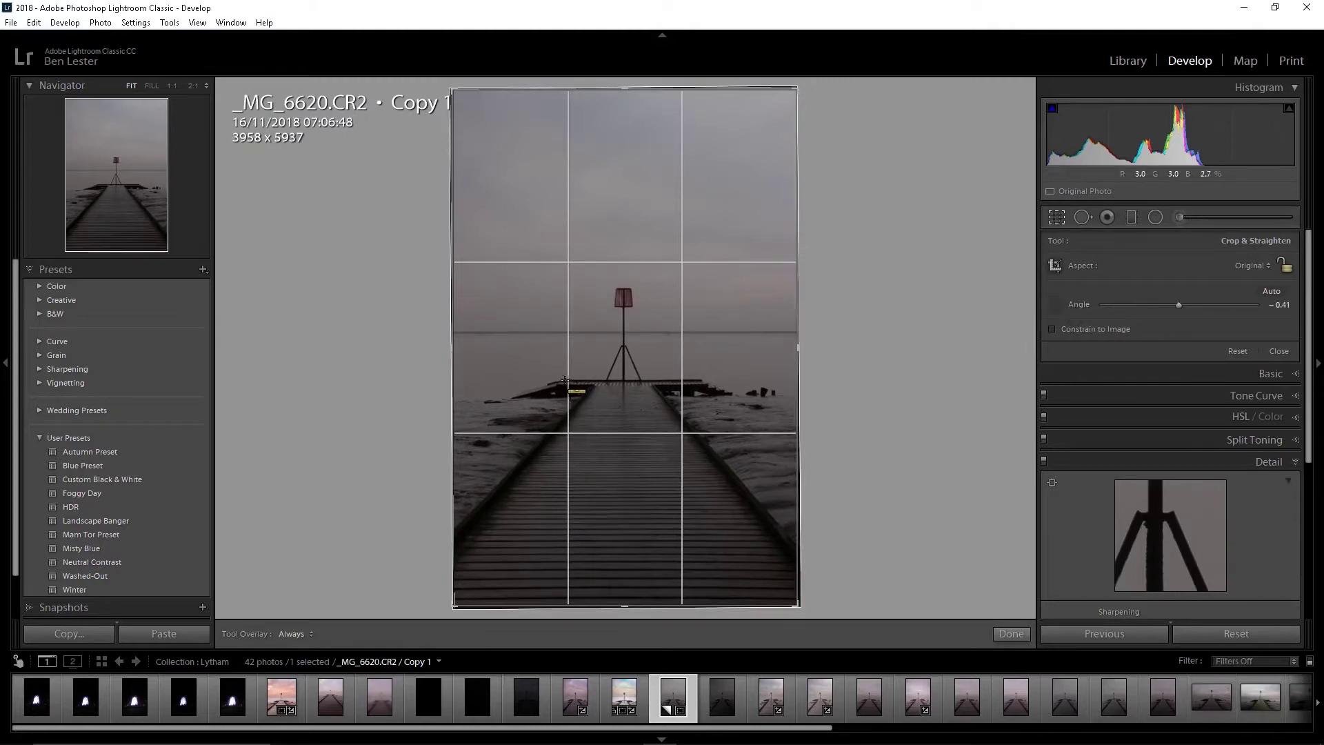
pyautogui.moveTo(566, 378); pyautogui.dragTo(699, 380)
pyautogui.press('Return')
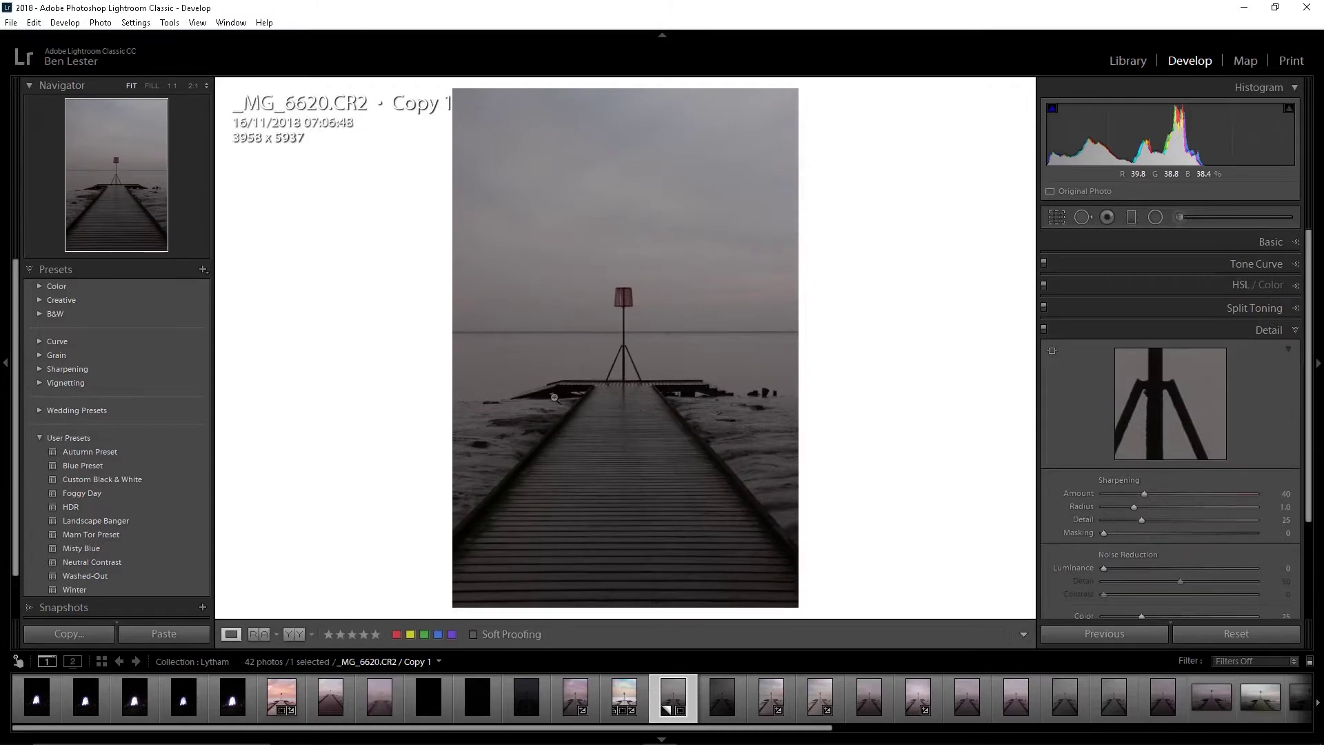
# Crop the photo to the 4 x 5 / 8 x 10 aspect ratio, shifting the image slightly down within the crop frame.
pyautogui.click(1057, 218)
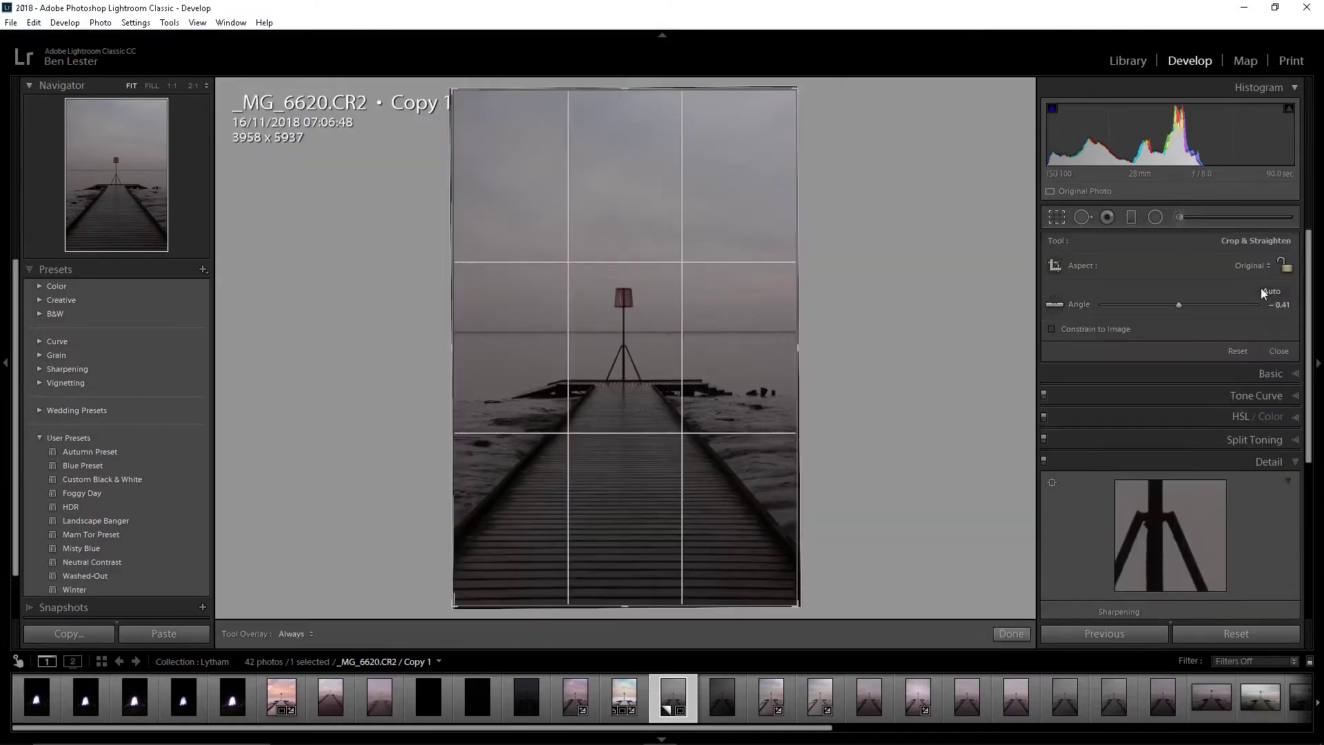
pyautogui.click(1264, 267)
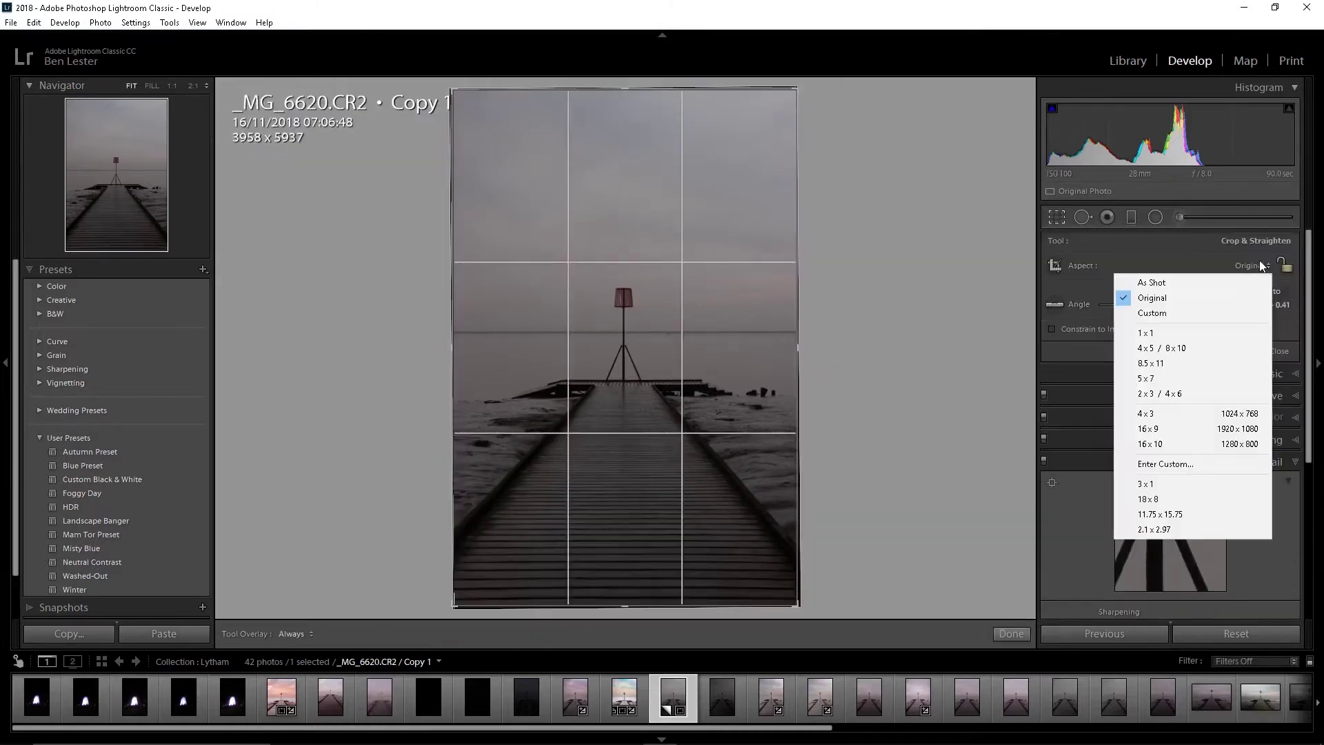
pyautogui.click(1156, 353)
pyautogui.moveTo(667, 401); pyautogui.dragTo(667, 417)
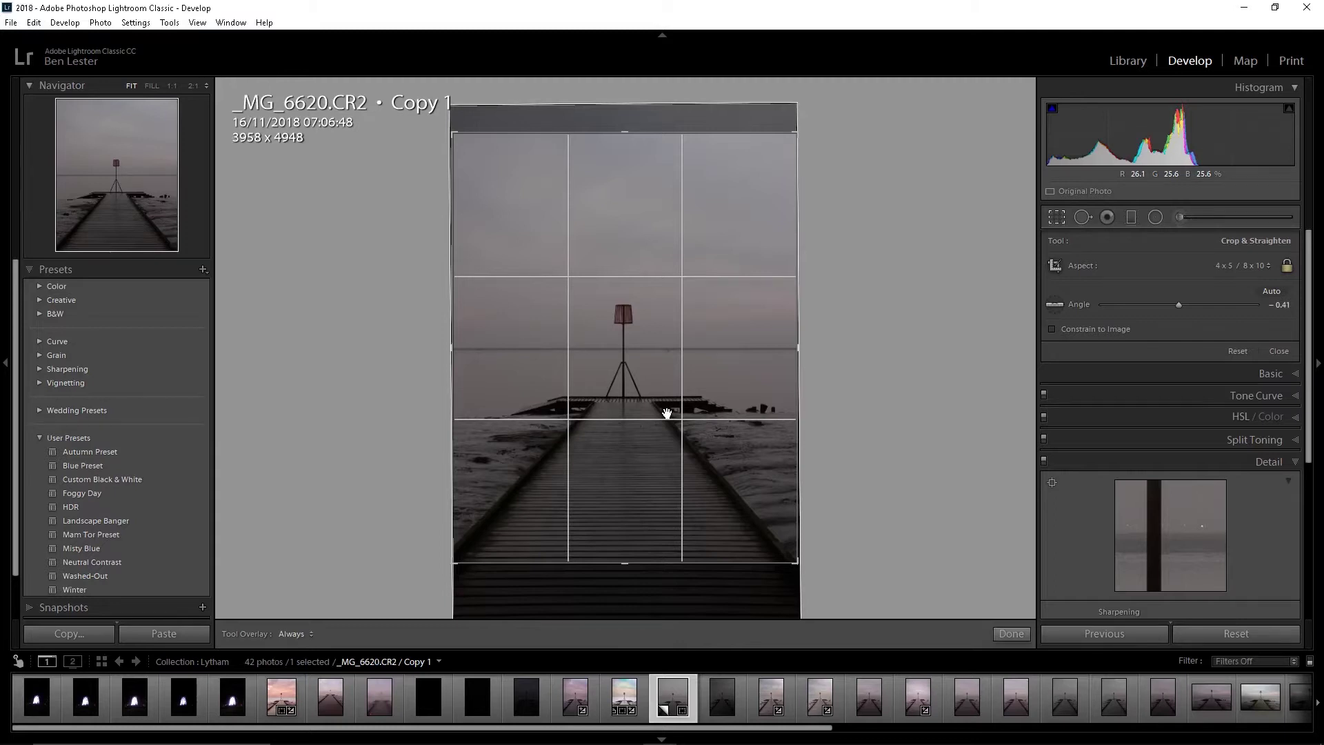
pyautogui.press('Return')
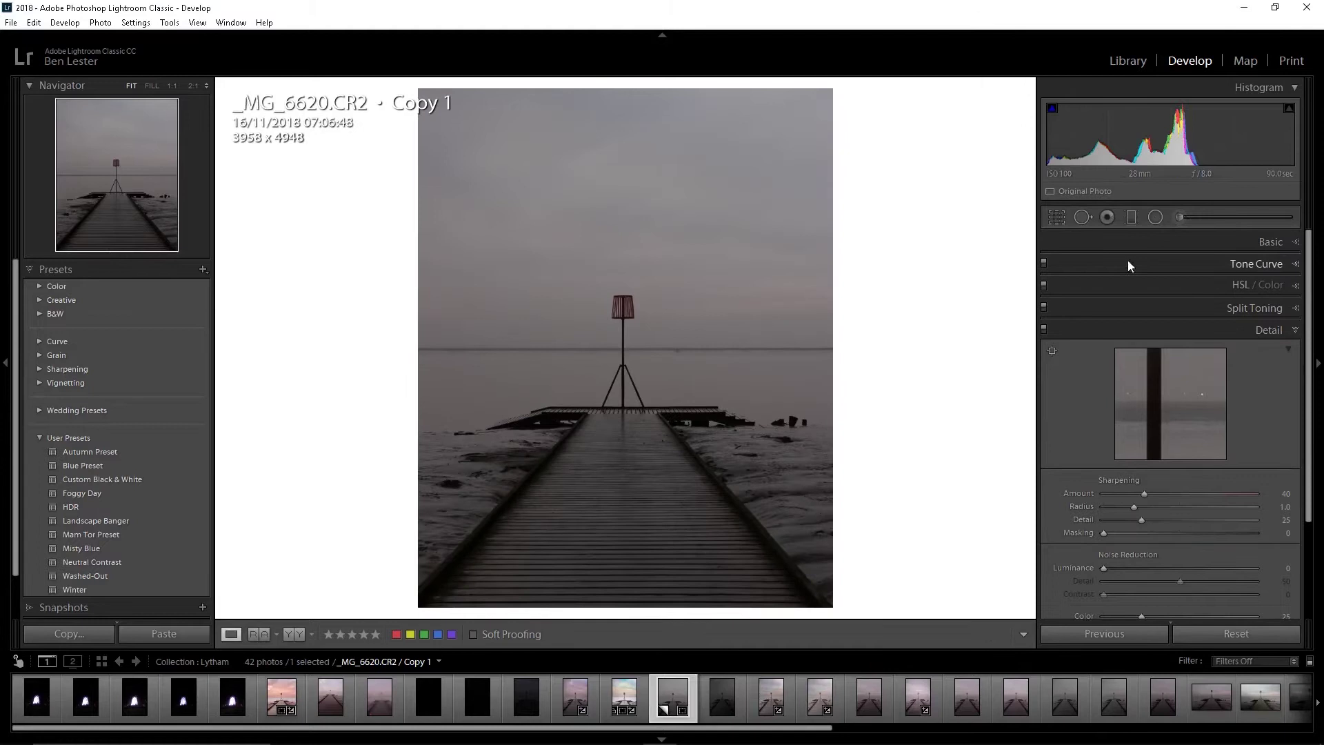
# Change the photo's colour profile to Adobe Landscape in the Basic adjustments.
pyautogui.click(1160, 245)
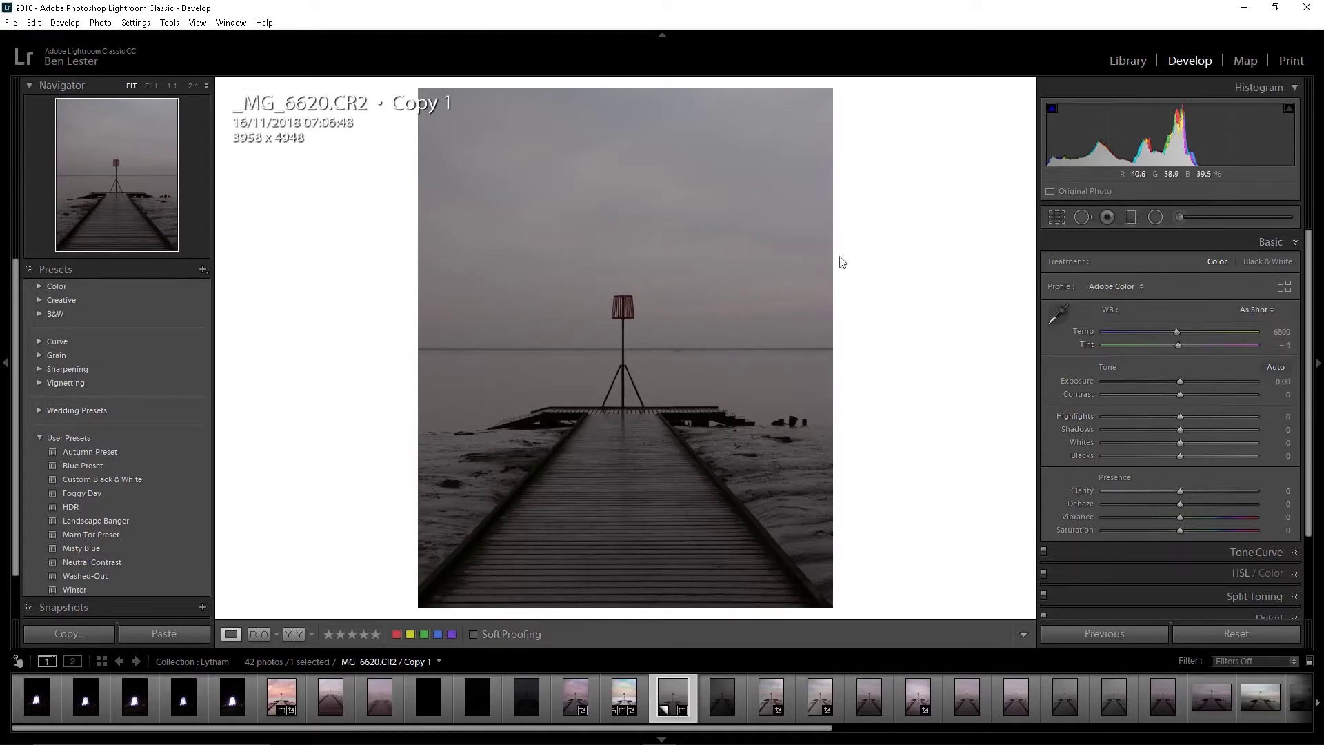
pyautogui.click(1117, 287)
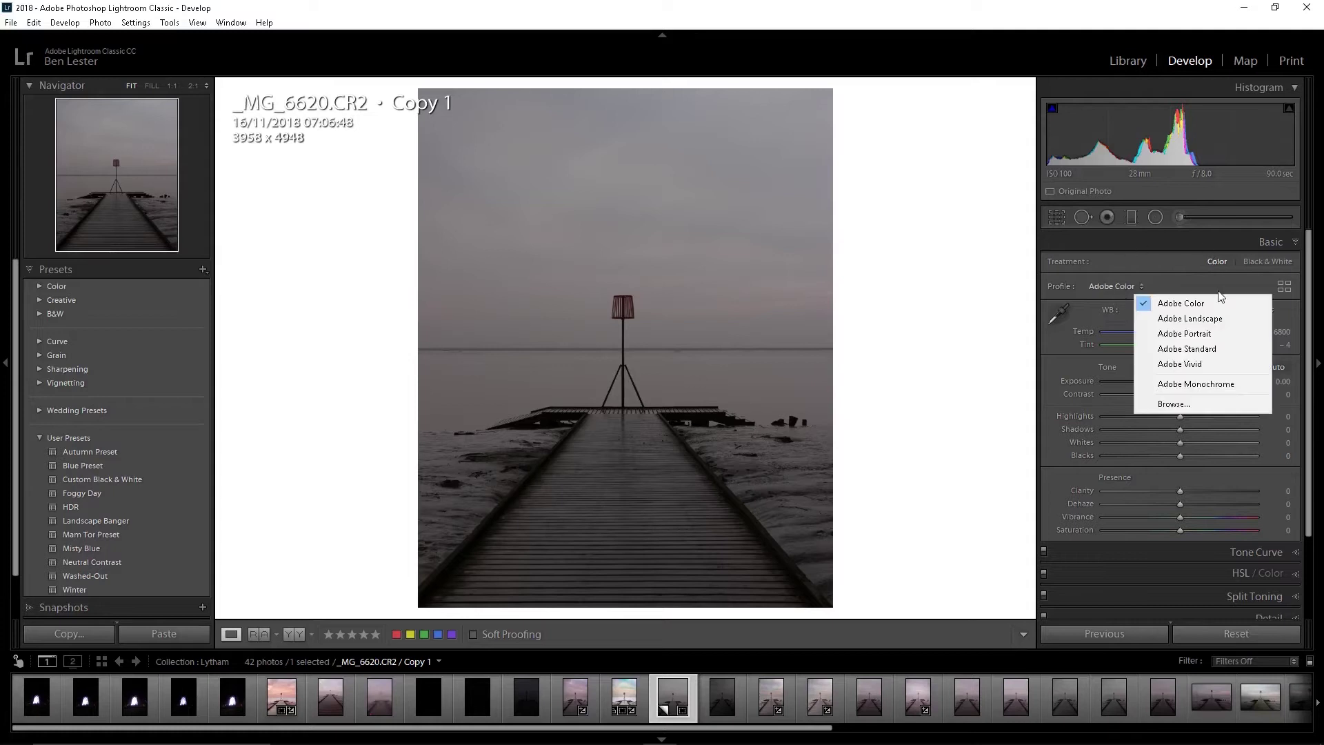
pyautogui.click(1203, 318)
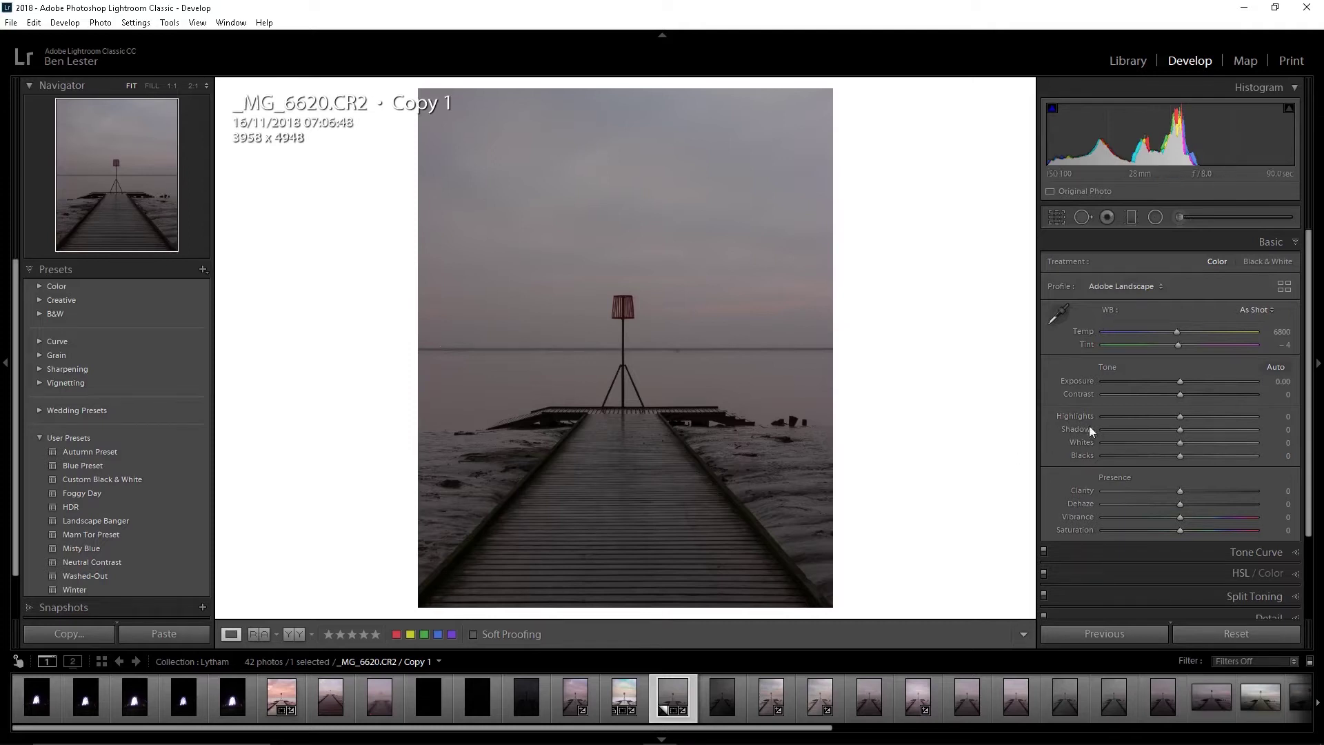
pyautogui.moveTo(1178, 380); pyautogui.dragTo(1198, 386)
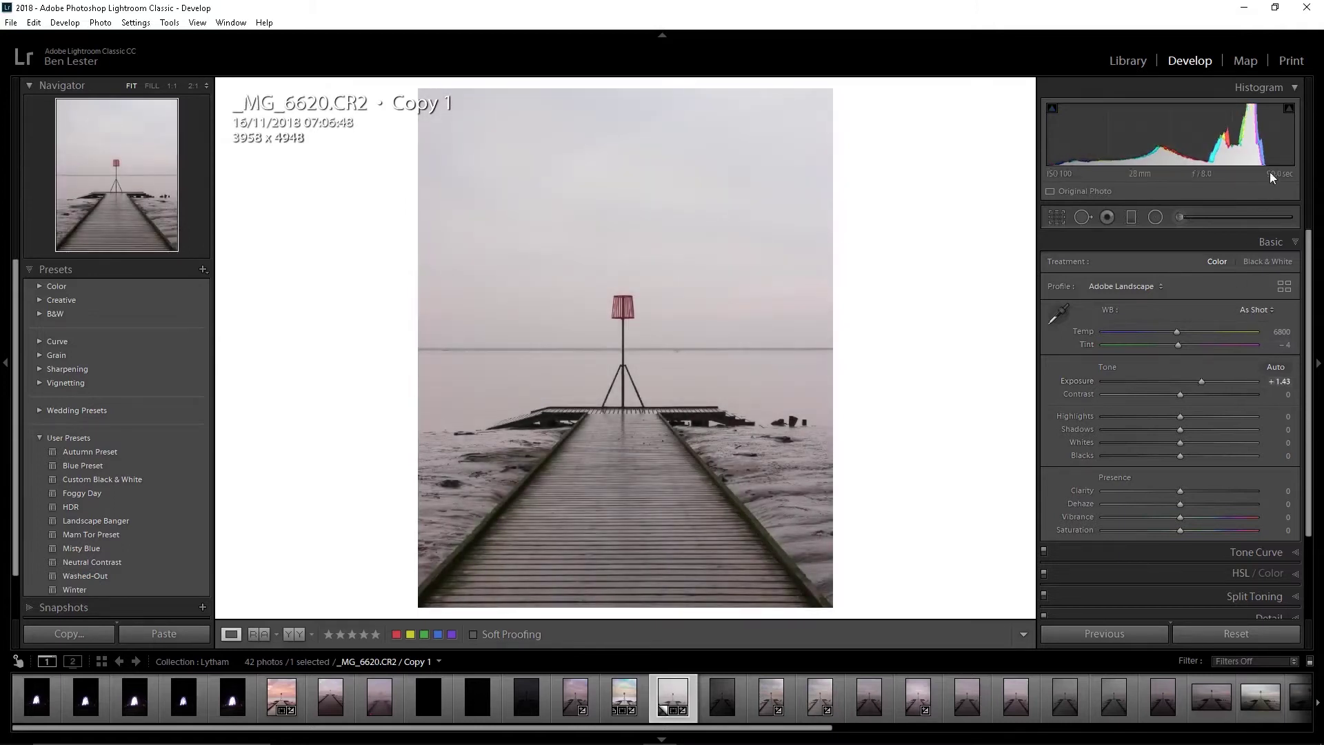
pyautogui.doubleClick(1197, 380)
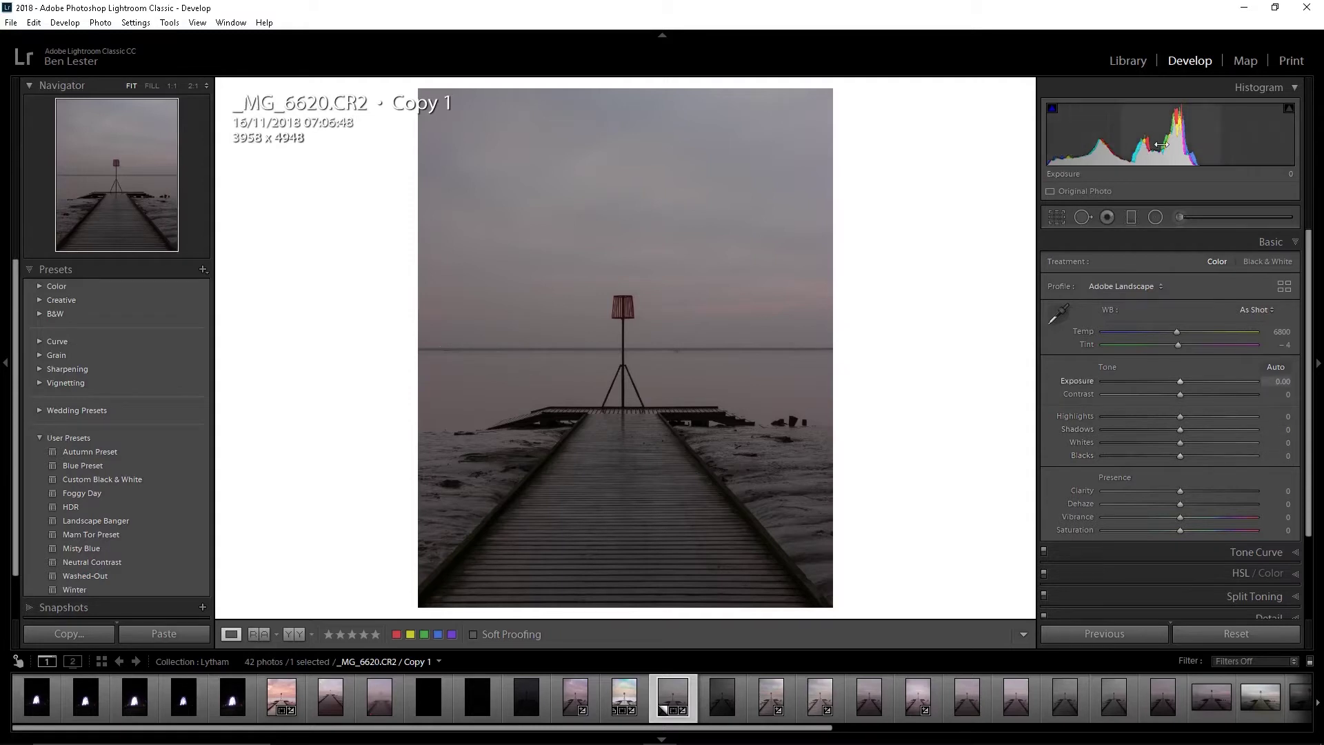
pyautogui.moveTo(1172, 135); pyautogui.dragTo(1213, 135)
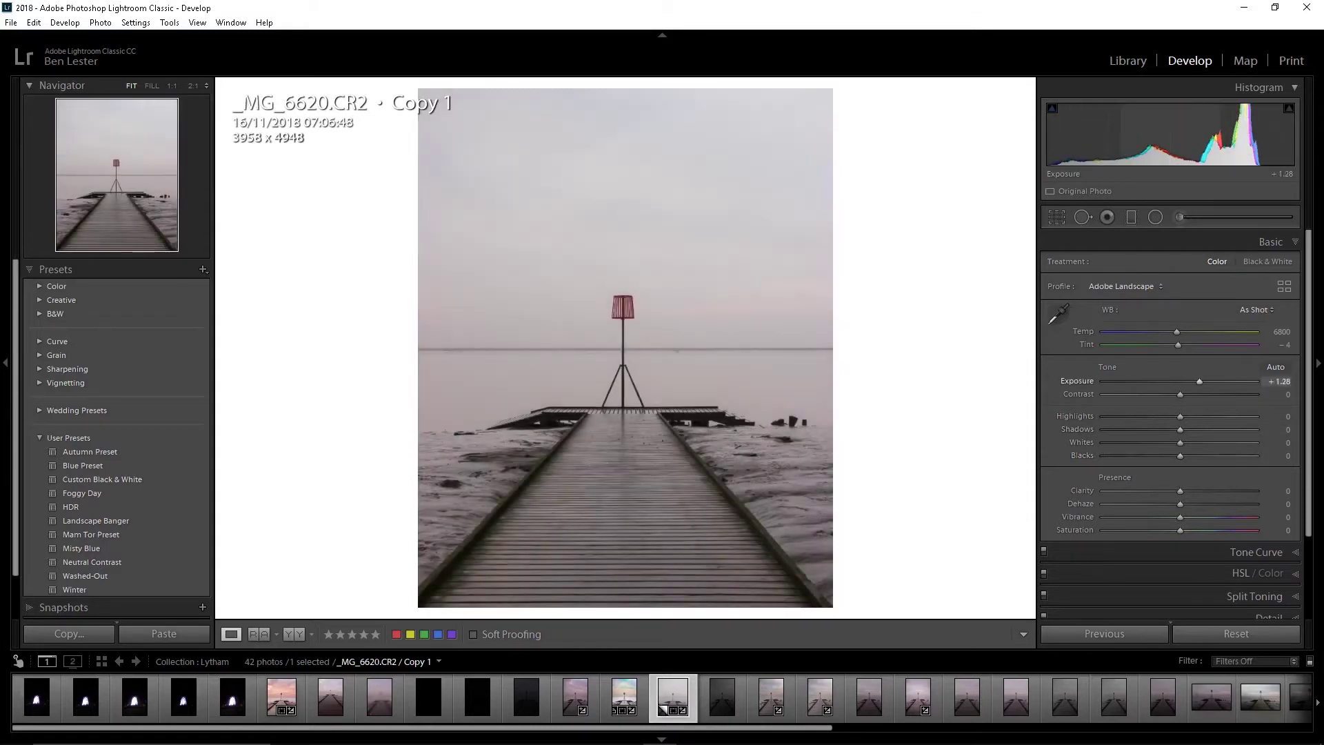
pyautogui.doubleClick(1198, 381)
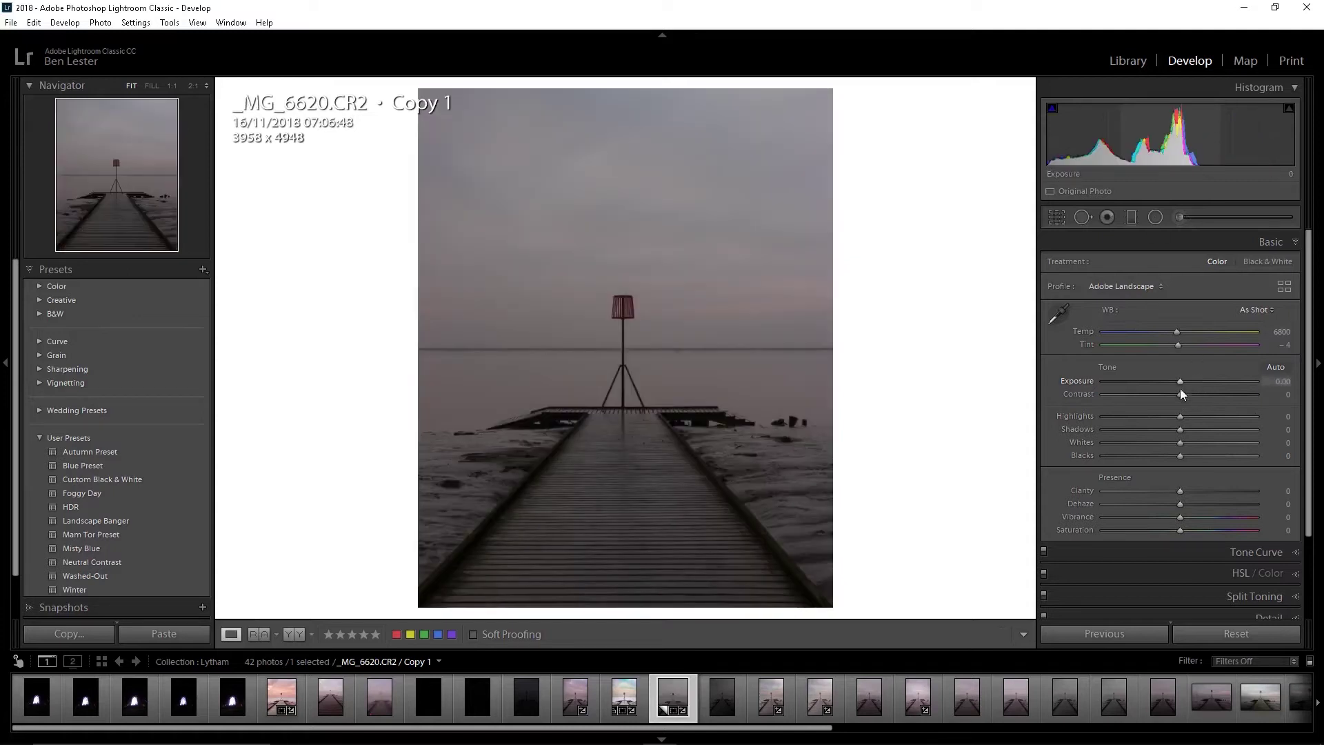
# Set Exposure to +1.15, Highlights to −100 and Shadows to +69, and auto-set Whites to +76 and Blacks to −38.
pyautogui.moveTo(1179, 382)
pyautogui.mouseDown()
pyautogui.moveTo(1207, 379)
pyautogui.moveTo(1198, 388)
pyautogui.mouseUp()
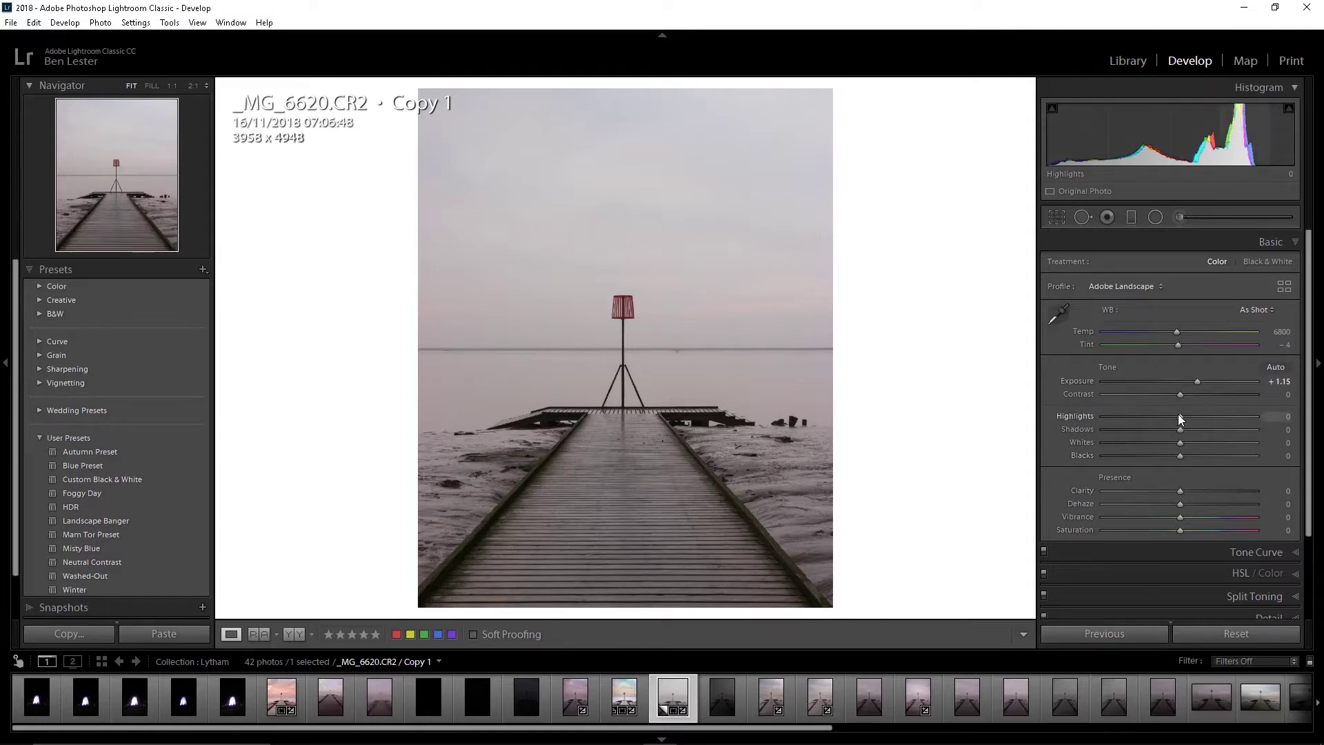
pyautogui.moveTo(1178, 415); pyautogui.dragTo(1101, 416)
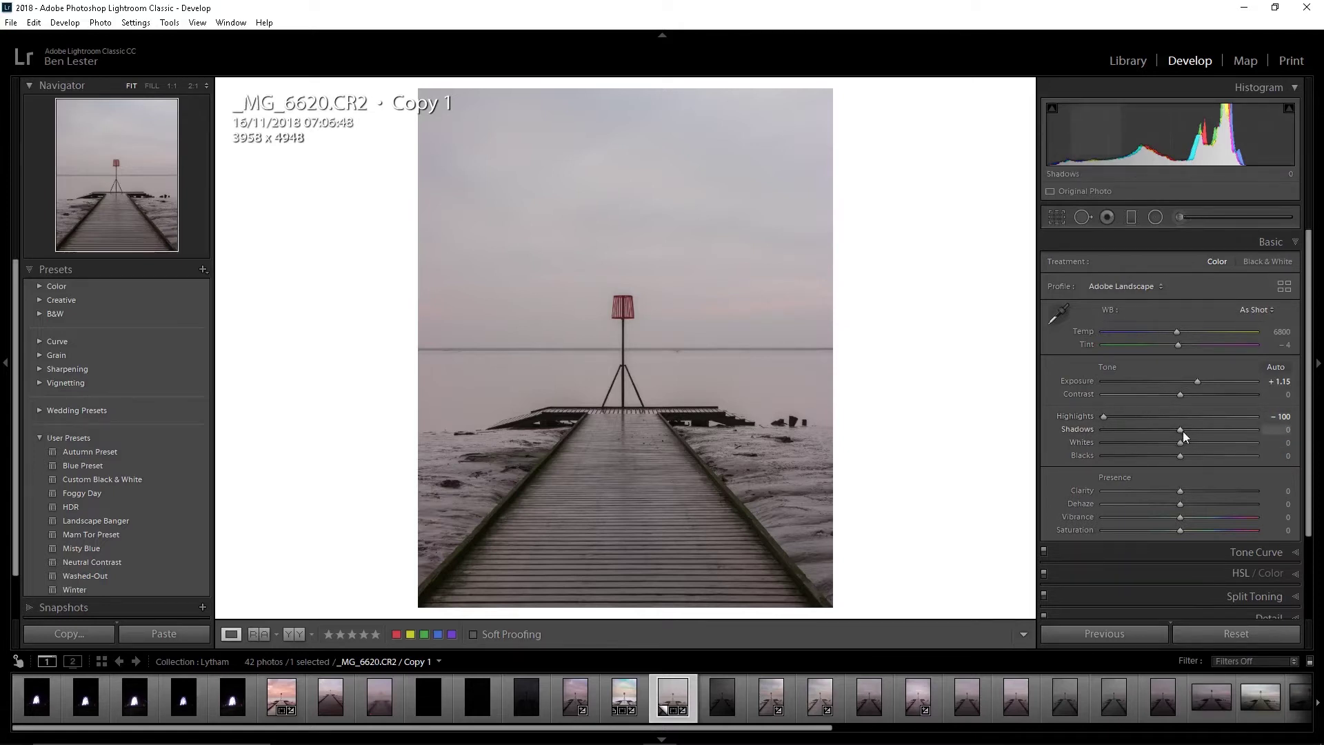
pyautogui.moveTo(1182, 432); pyautogui.dragTo(1235, 428)
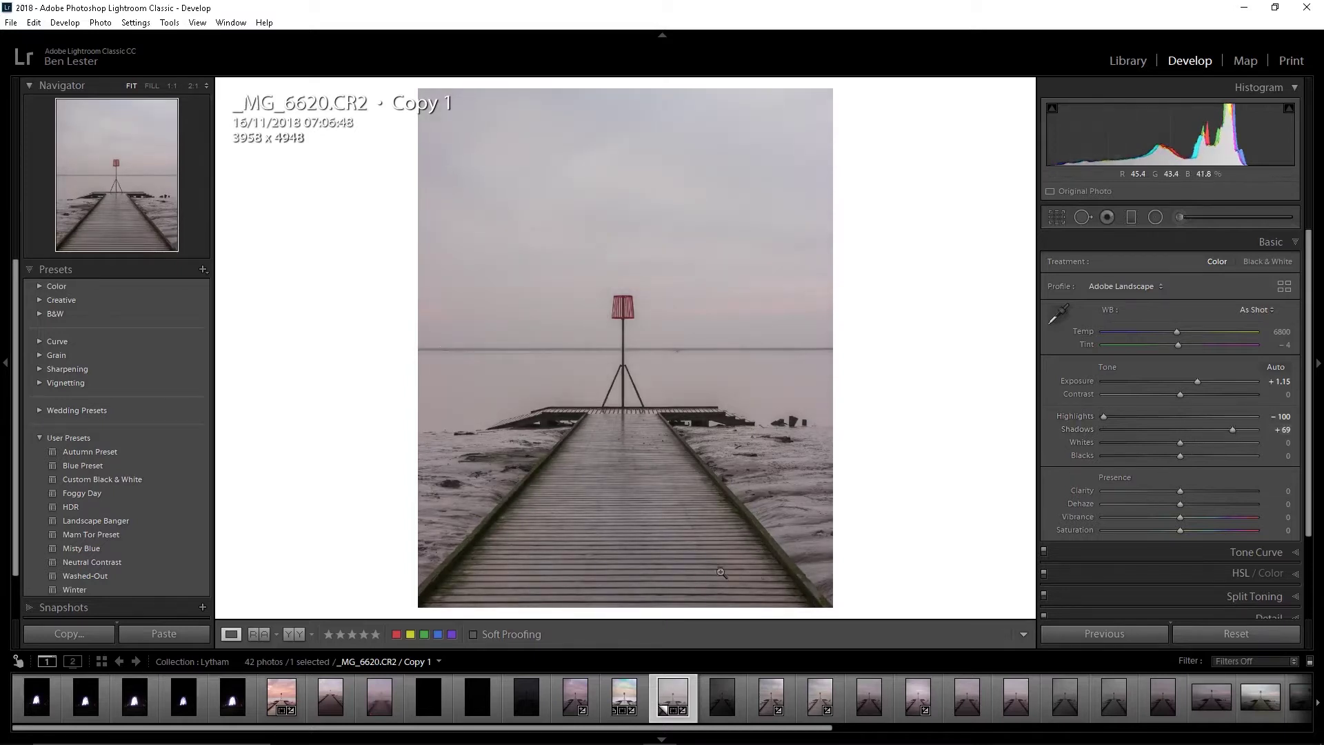
pyautogui.keyDown('shift'); pyautogui.doubleClick(1181, 445); pyautogui.keyUp('shift')
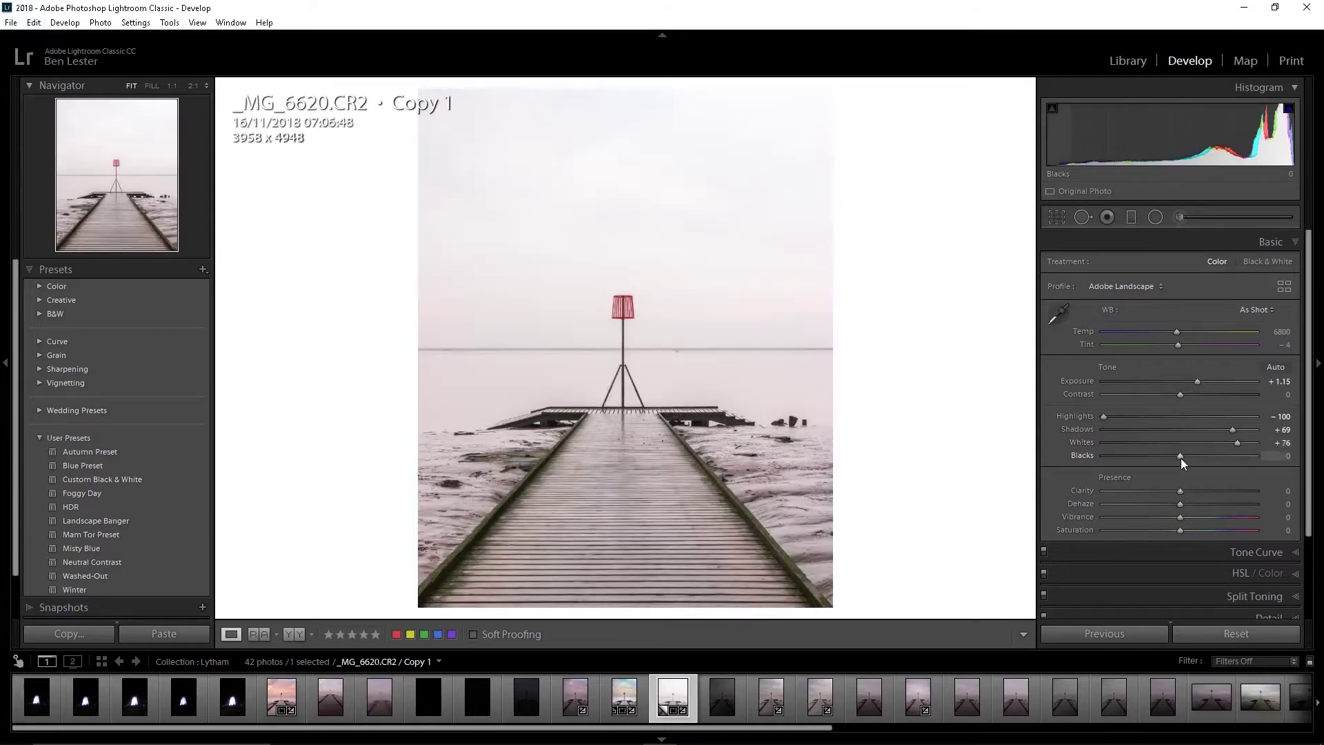
pyautogui.keyDown('shift'); pyautogui.doubleClick(1181, 458); pyautogui.keyUp('shift')
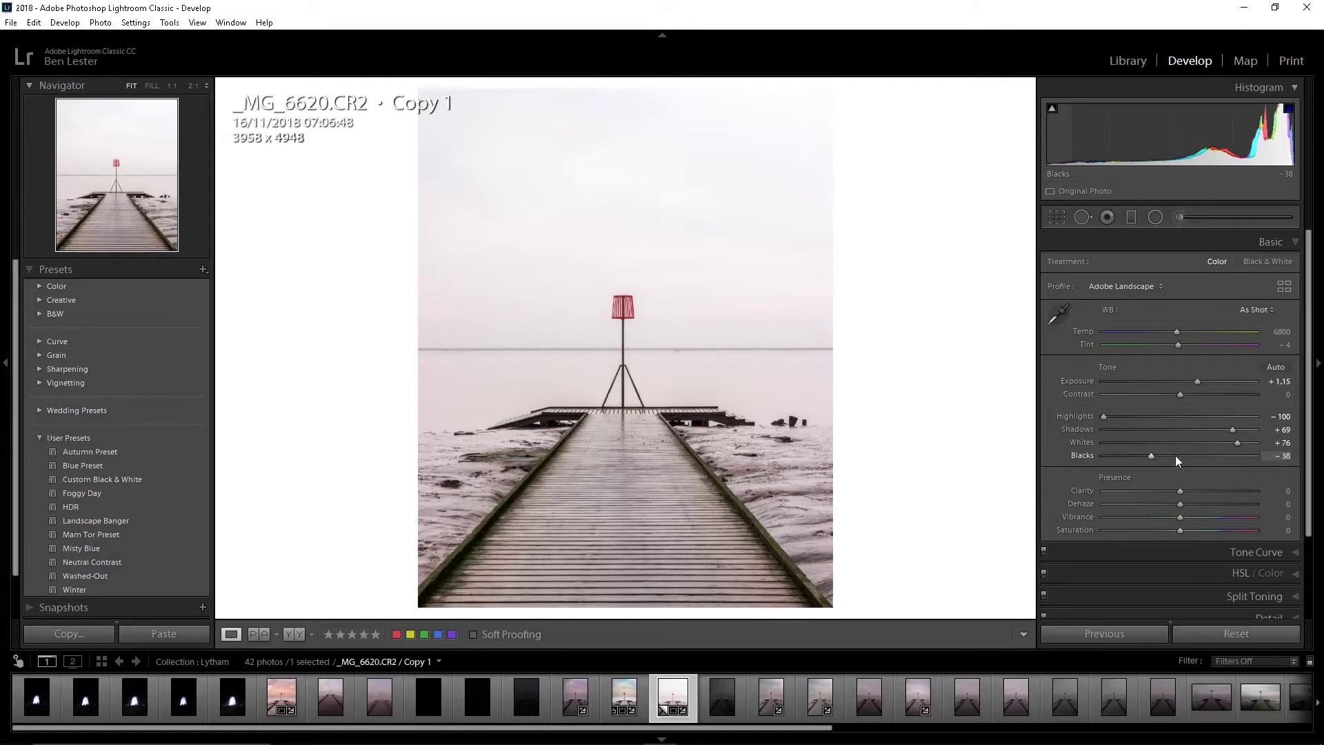
# Reset Exposure to 0.00 and rebalance the tones with Contrast at −67, Shadows at +100 and Whites at +67.
pyautogui.moveTo(1200, 383); pyautogui.dragTo(1184, 382)
pyautogui.doubleClick(1184, 378)
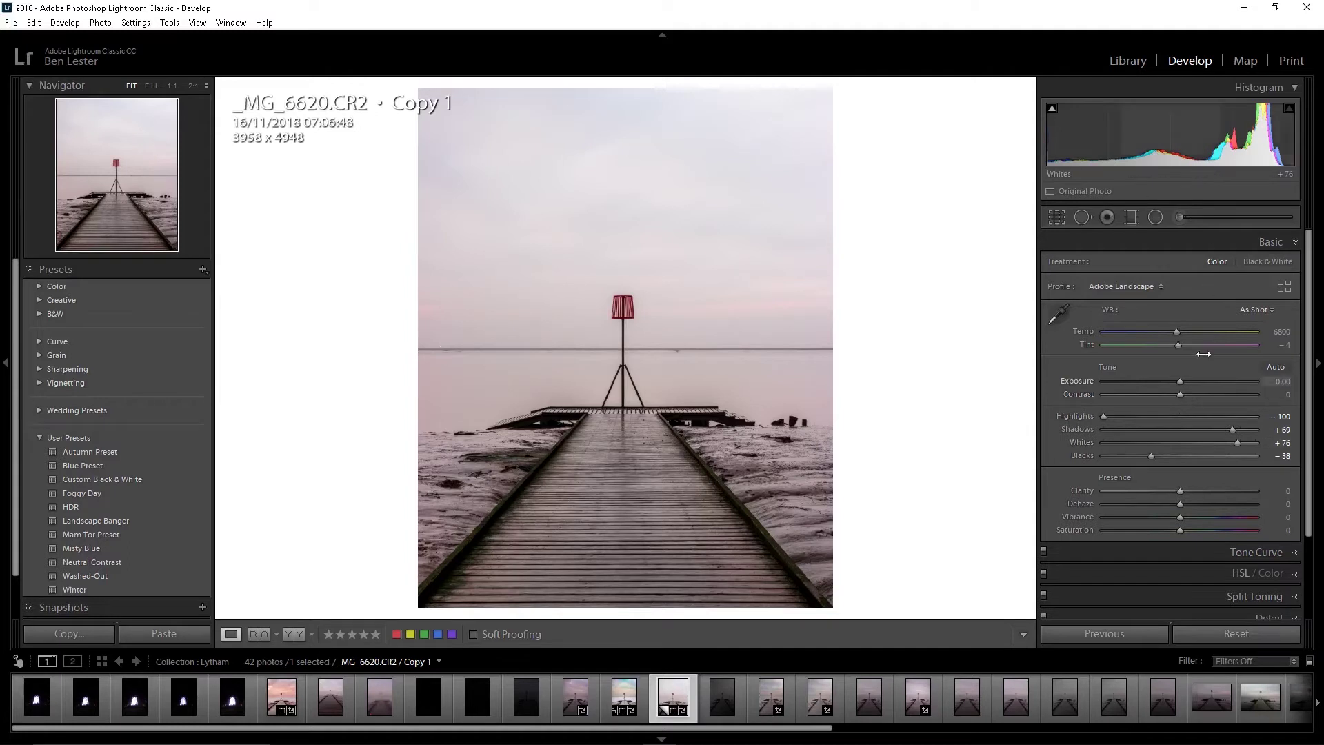
pyautogui.moveTo(1182, 396)
pyautogui.mouseDown()
pyautogui.moveTo(1110, 405)
pyautogui.moveTo(1177, 406)
pyautogui.moveTo(1156, 400)
pyautogui.mouseUp()
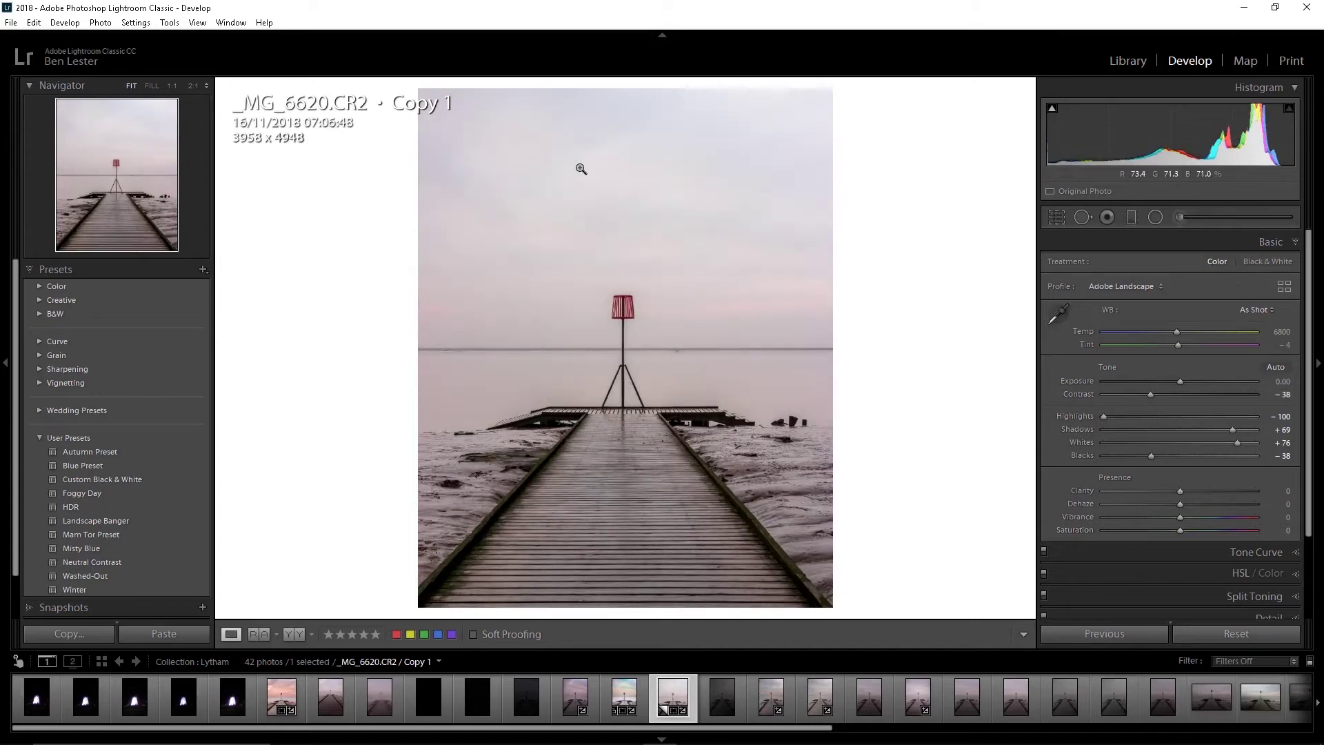
pyautogui.moveTo(1237, 445); pyautogui.dragTo(1314, 432)
pyautogui.moveTo(1150, 393); pyautogui.dragTo(1129, 394)
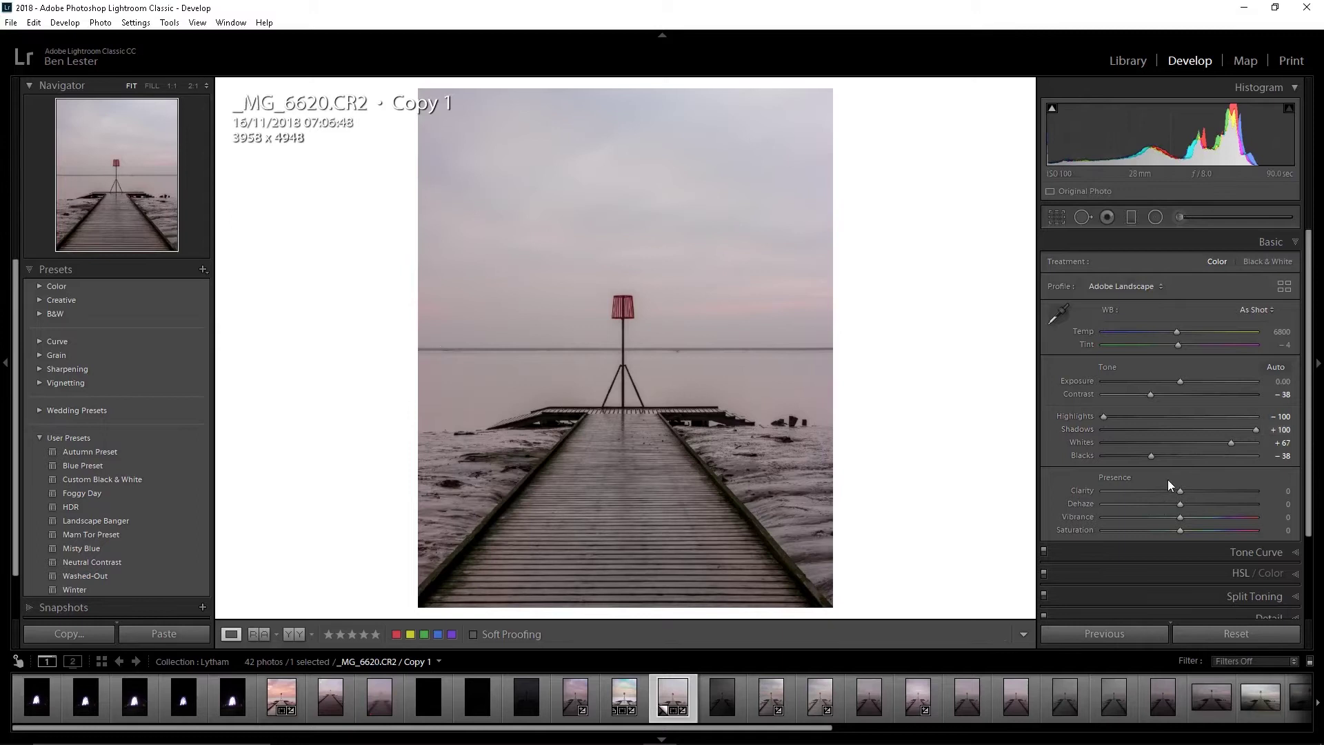
pyautogui.moveTo(1181, 381)
pyautogui.mouseDown()
pyautogui.moveTo(1193, 379)
pyautogui.moveTo(1177, 379)
pyautogui.mouseUp()
pyautogui.doubleClick(1177, 380)
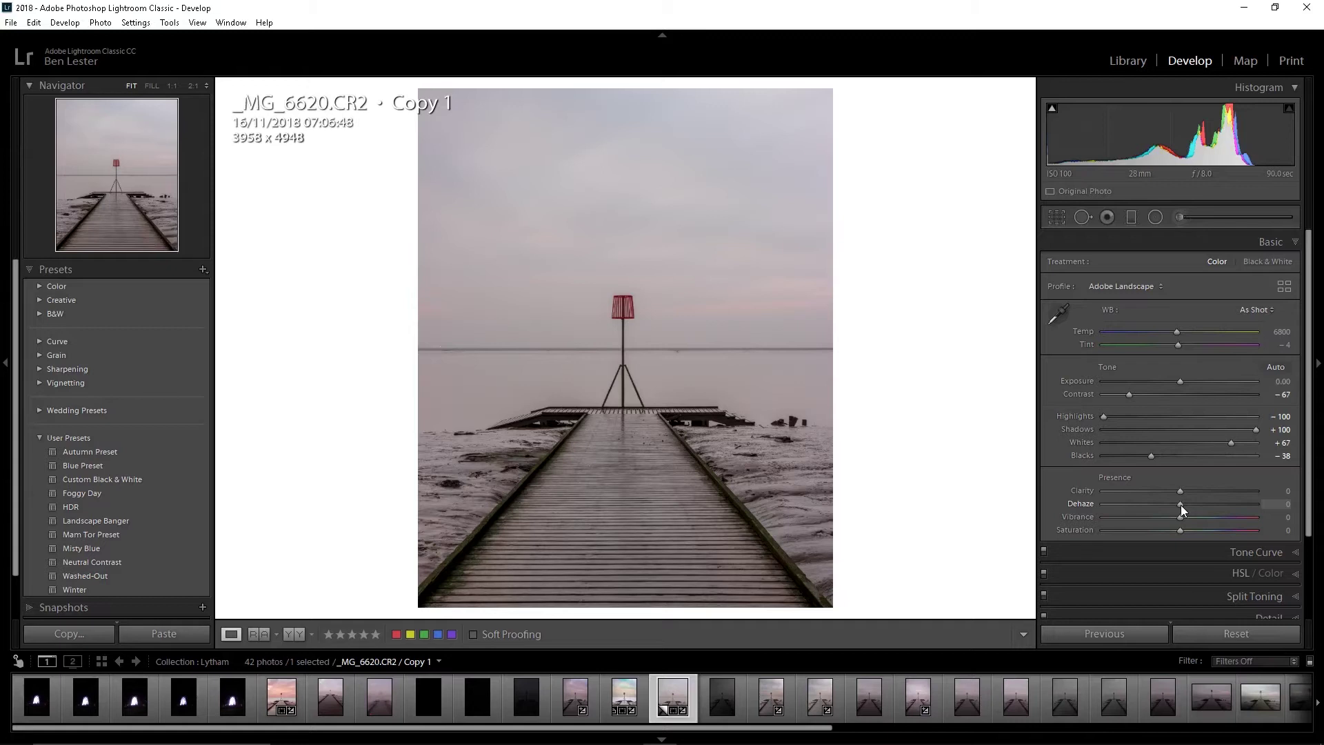
# Set Dehaze to +41 and compare the copy with the already edited _MG_6620.CR2.
pyautogui.moveTo(1181, 508); pyautogui.dragTo(1211, 502)
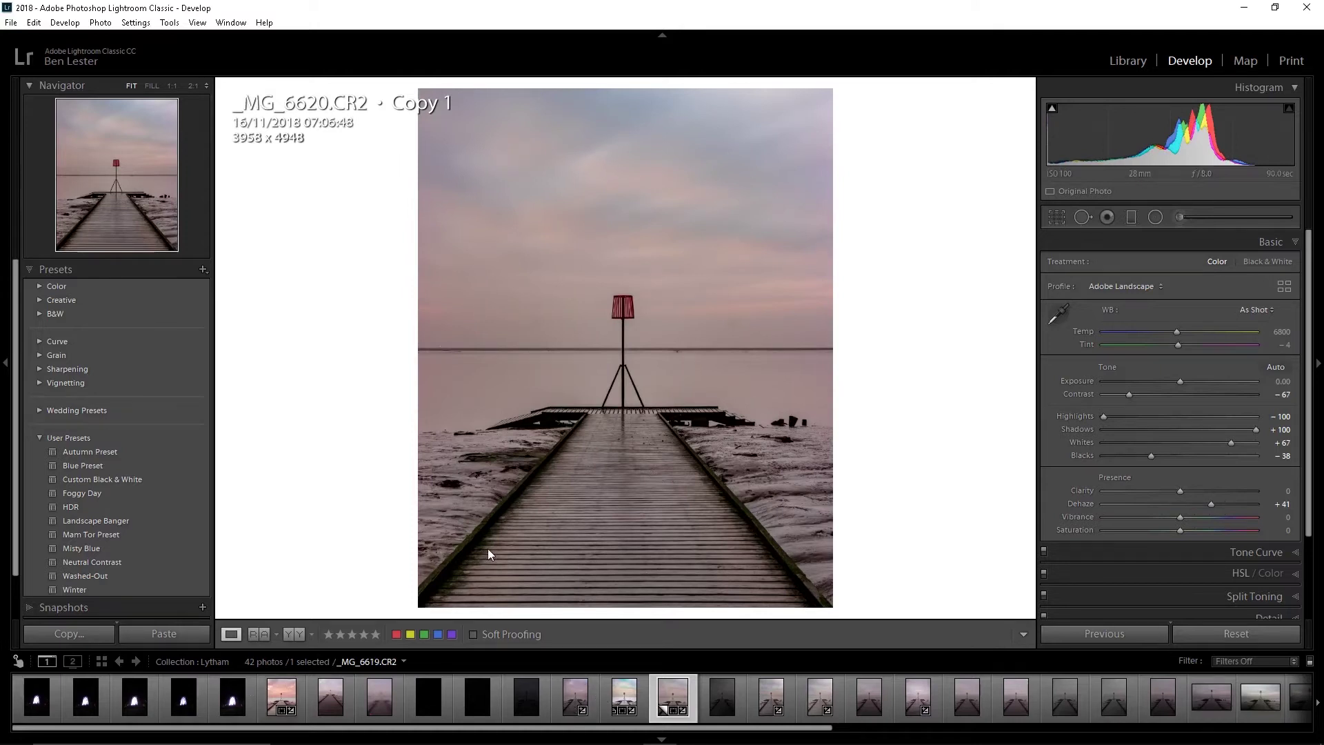
pyautogui.click(622, 689)
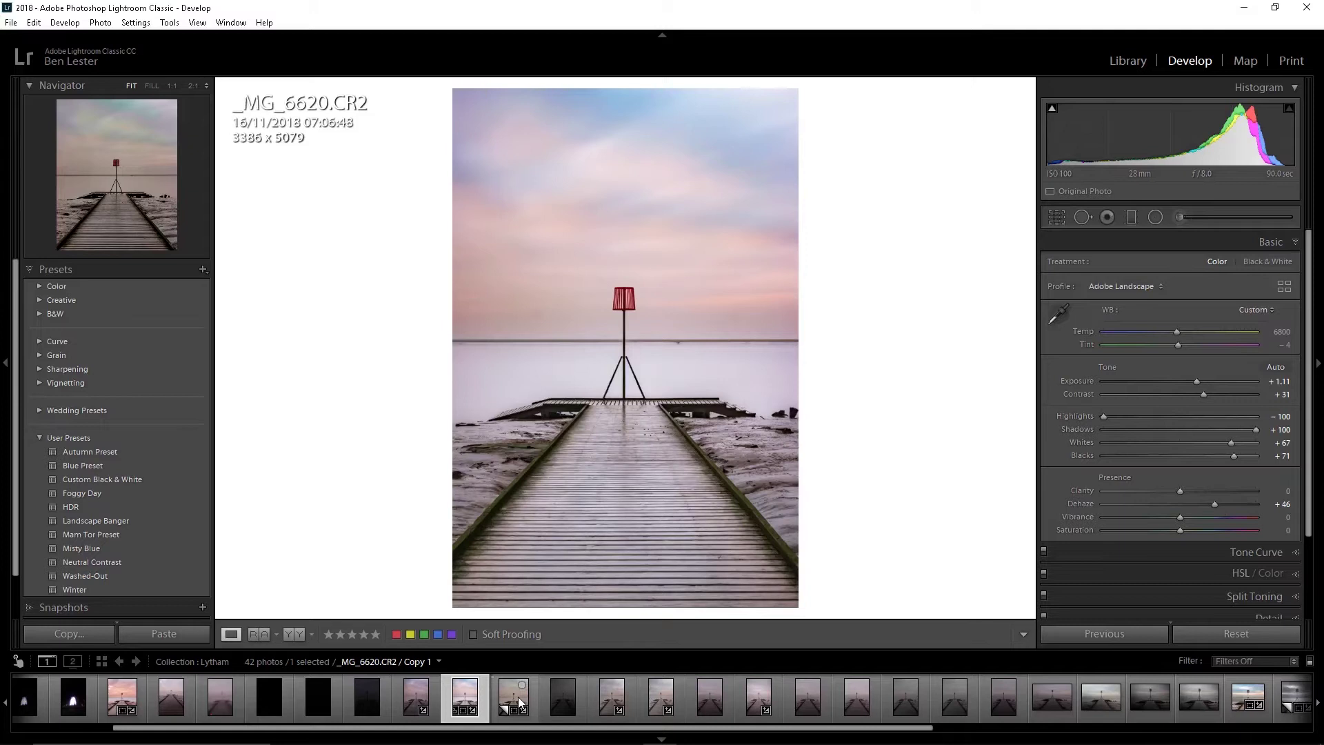
pyautogui.click(519, 698)
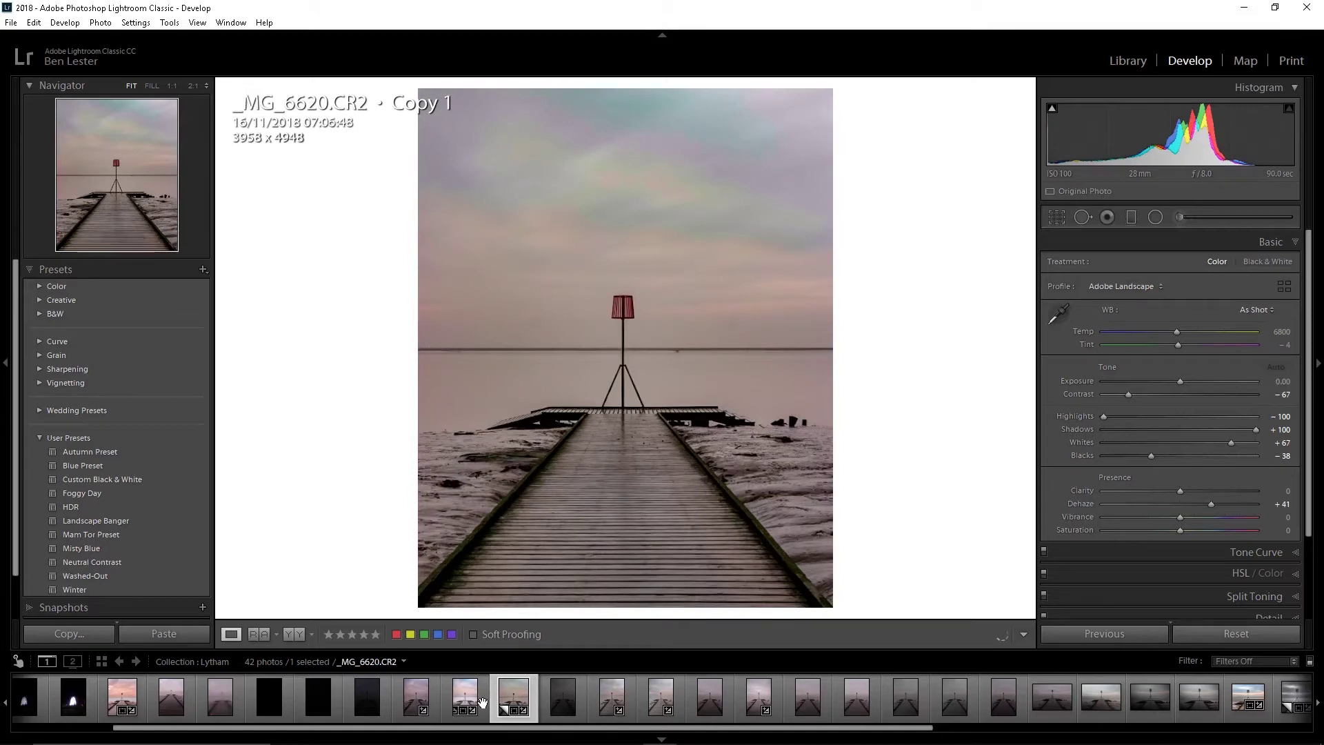
# Set the white balance from a neutral sample in the water near the photo's edge, and adjust Tint to −6.
pyautogui.click(1068, 324)
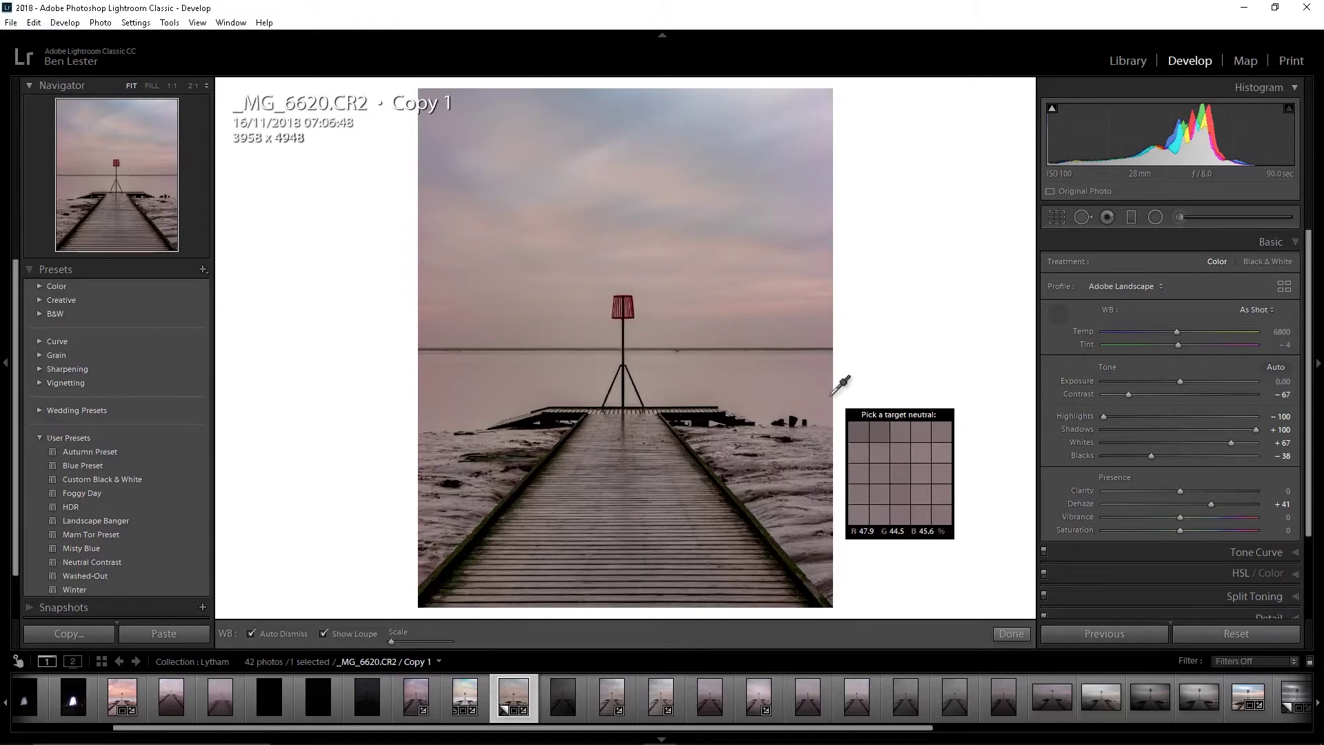
pyautogui.click(830, 395)
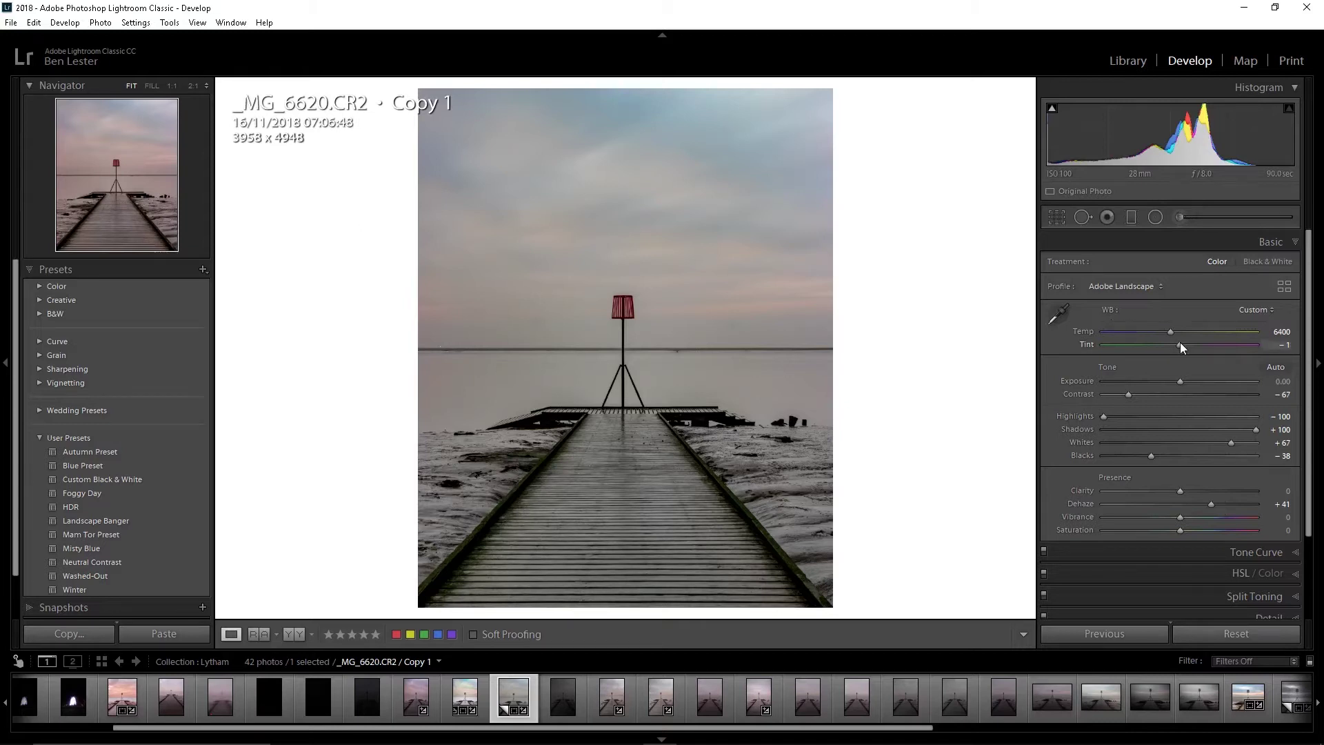
pyautogui.moveTo(1180, 343); pyautogui.dragTo(1176, 344)
# Shape a gentle S-curve on the RGB tone curve, raising the upper tones and lowering the darker tones.
pyautogui.click(1116, 565)
pyautogui.scroll(-5, 1277, 366)
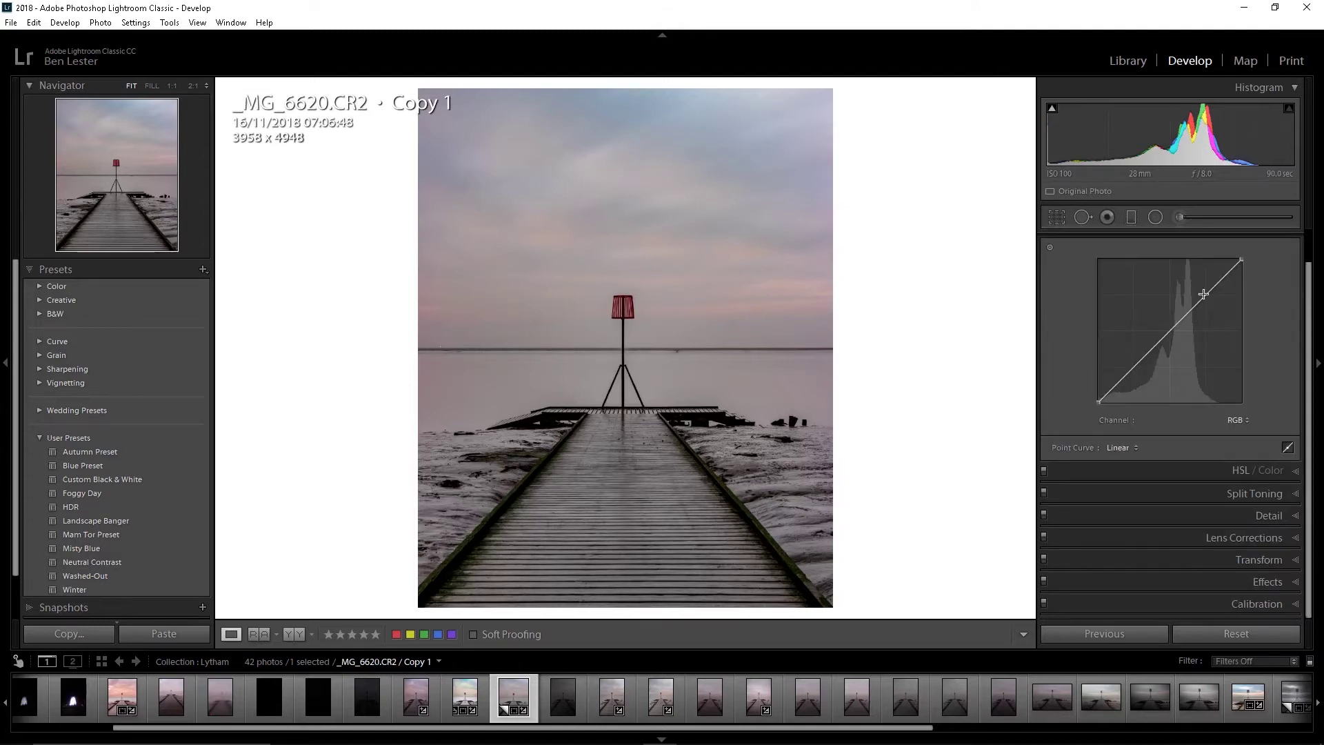
pyautogui.moveTo(1203, 294); pyautogui.dragTo(1199, 291)
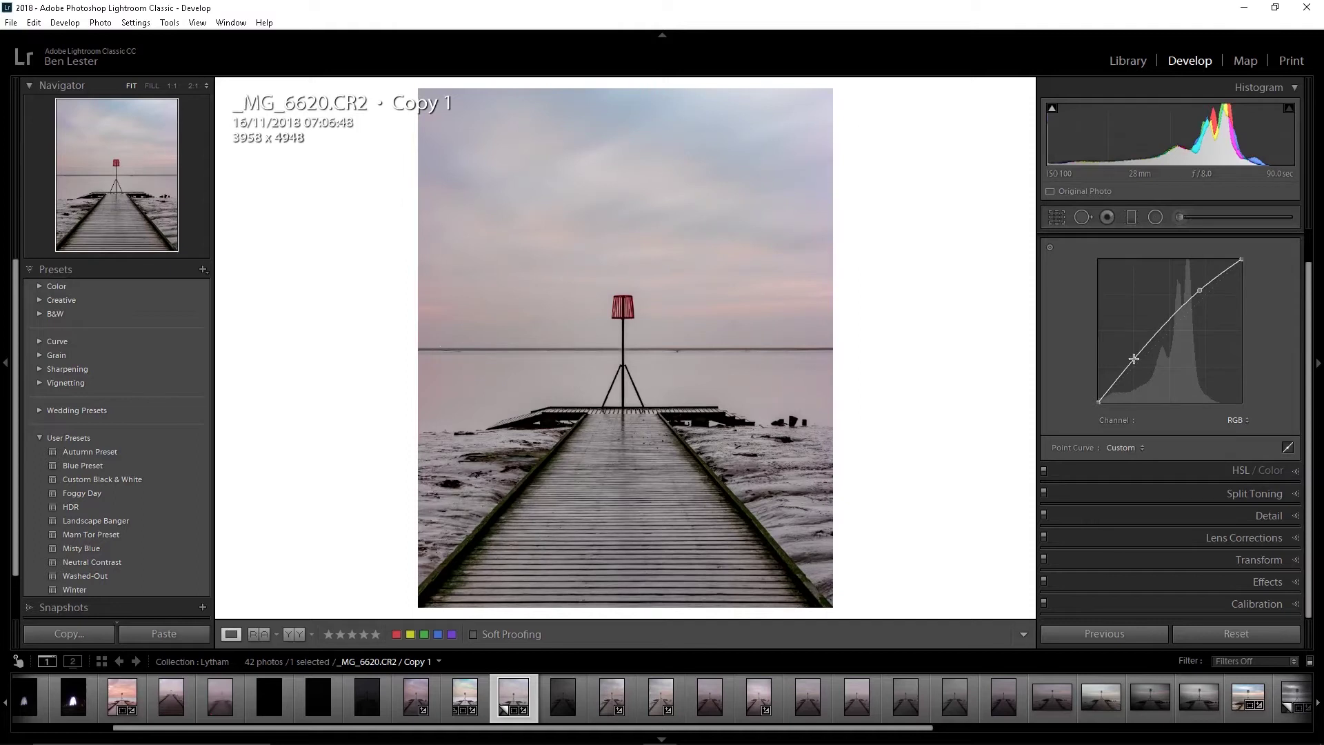
pyautogui.moveTo(1133, 358); pyautogui.dragTo(1135, 368)
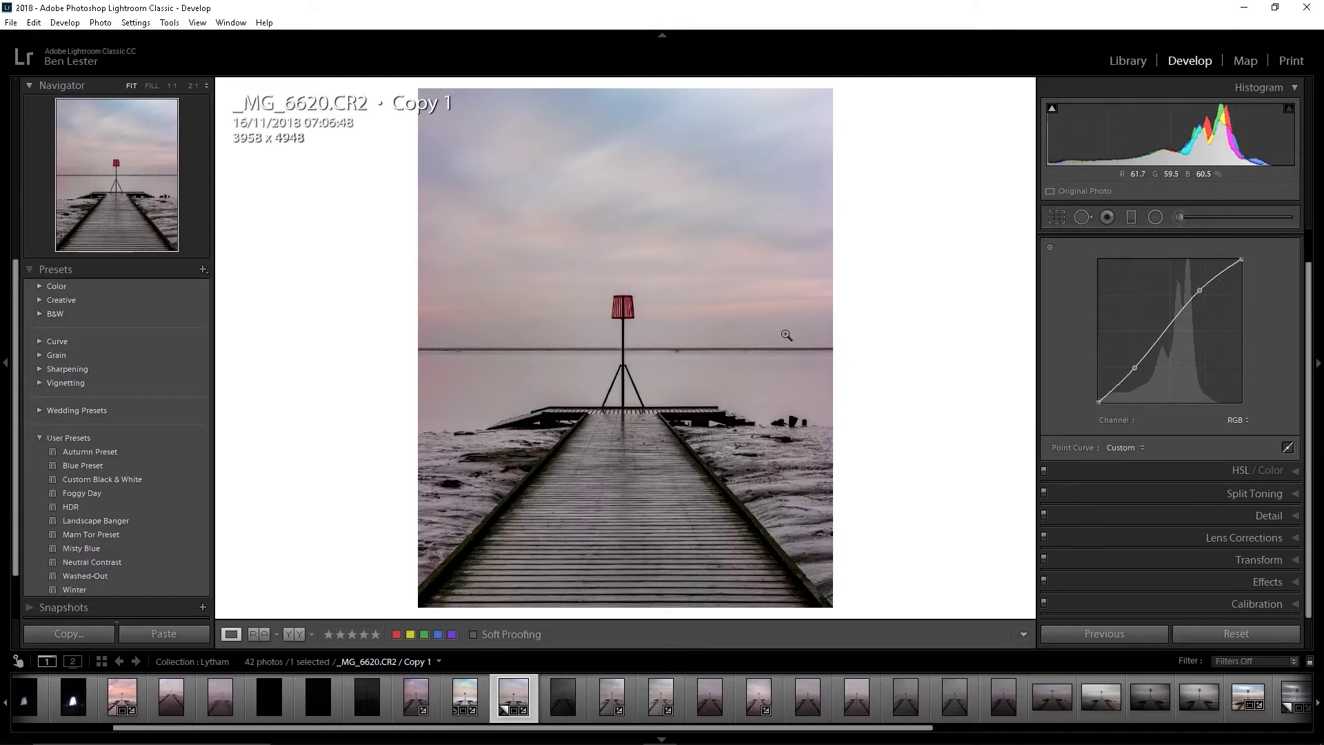
# Raise the overall Exposure of the jetty photo to +0.34.
pyautogui.scroll(2, 1077, 402)
pyautogui.click(1164, 242)
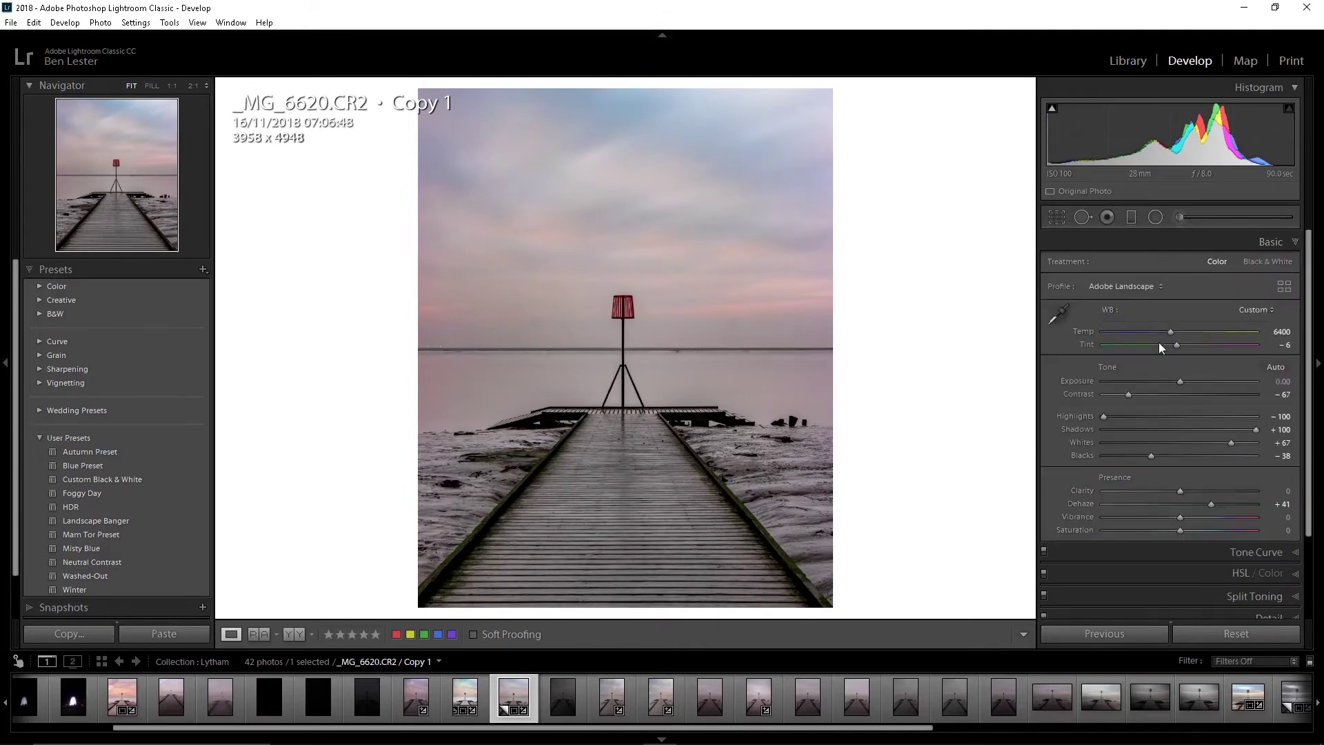
pyautogui.moveTo(1180, 381); pyautogui.dragTo(1182, 381)
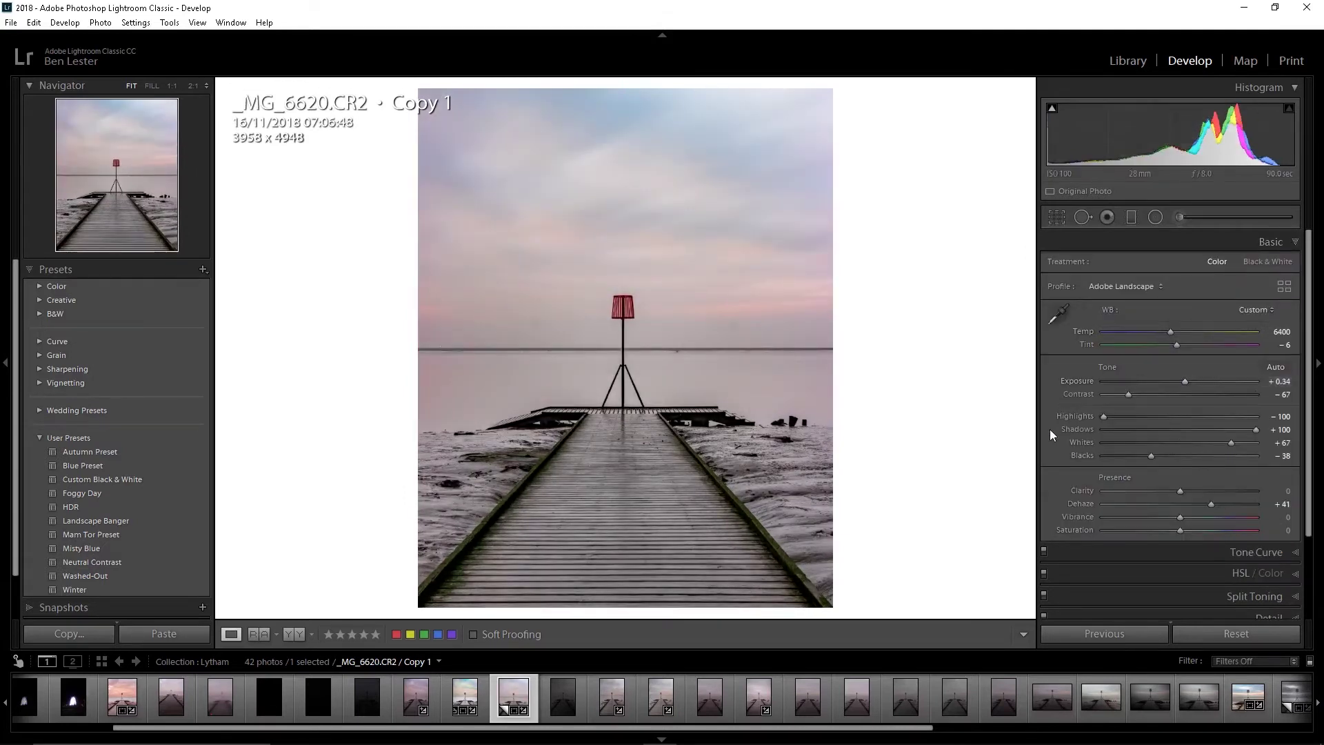
# Examine the hue, saturation and luminance adjustments in HSL, and go back to the basic adjustments.
pyautogui.scroll(-2, 1096, 424)
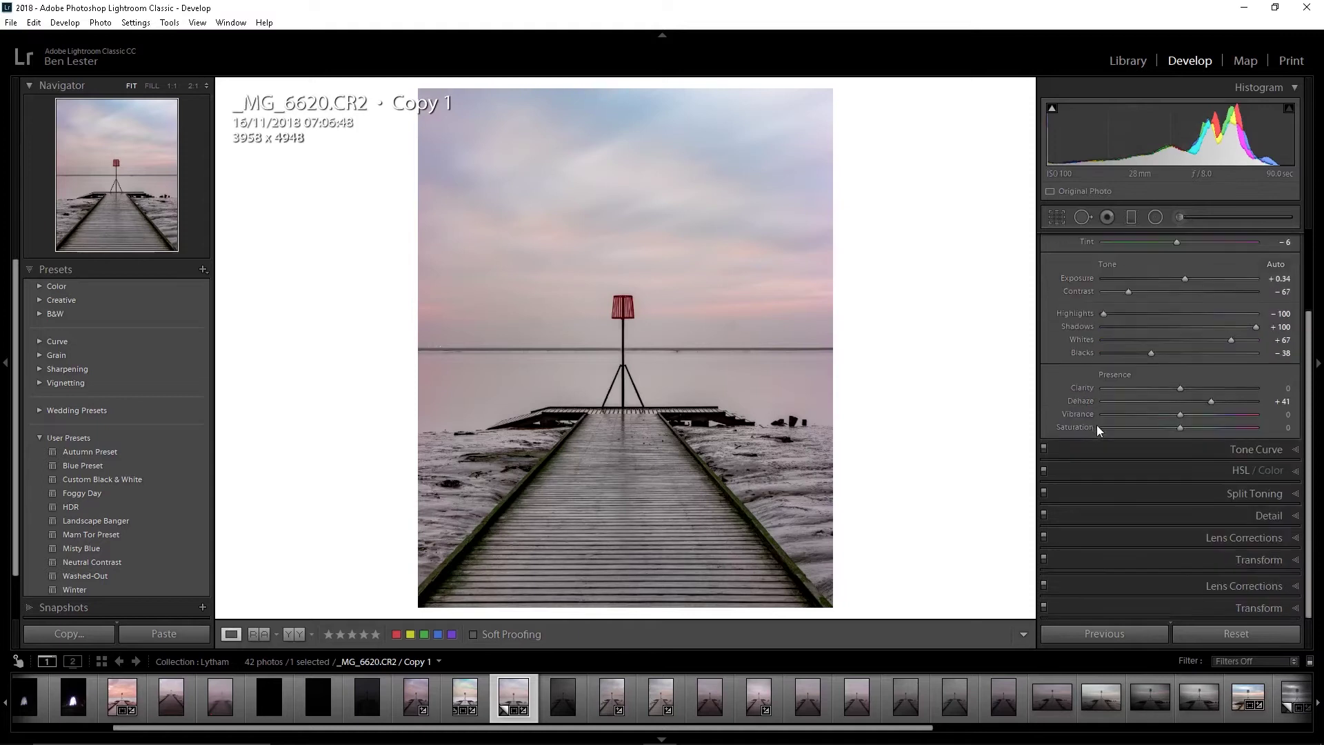
pyautogui.click(1138, 473)
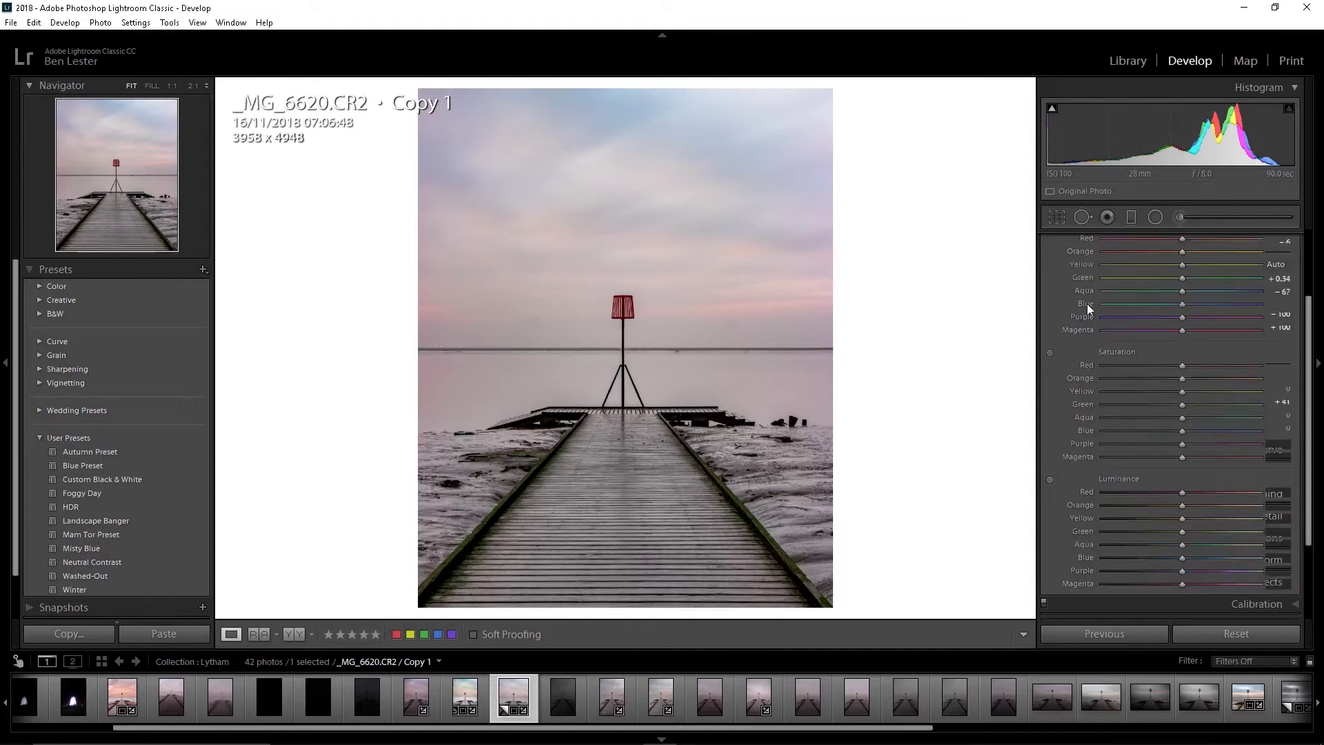
pyautogui.scroll(-1, 1091, 350)
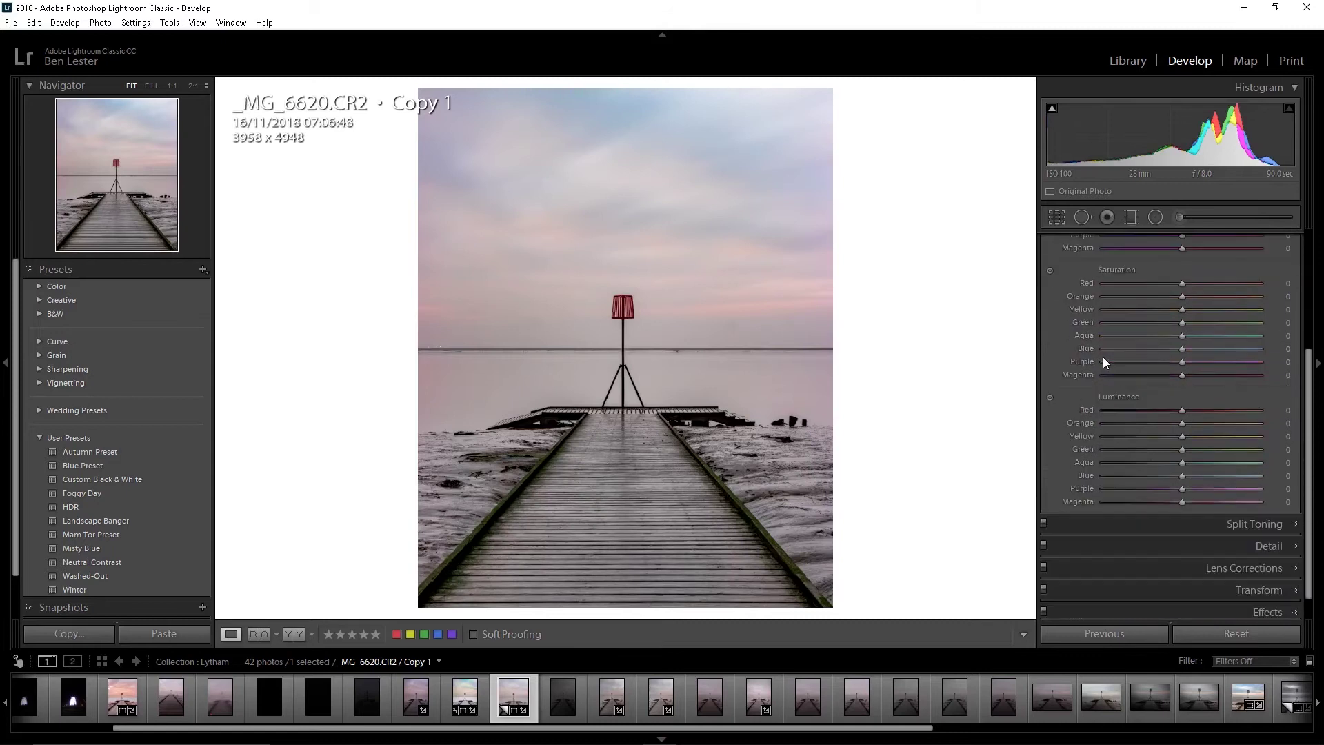
pyautogui.scroll(3, 1158, 457)
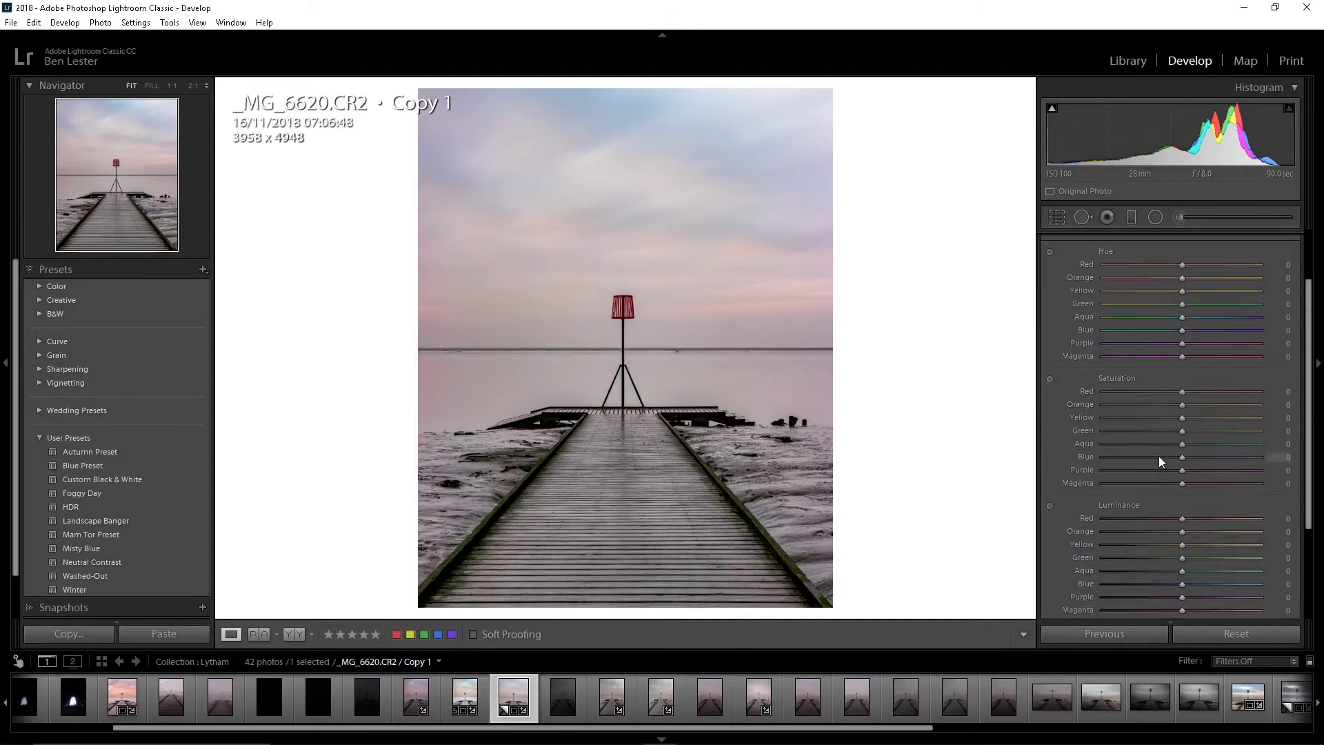
pyautogui.scroll(5, 1186, 280)
pyautogui.click(1198, 242)
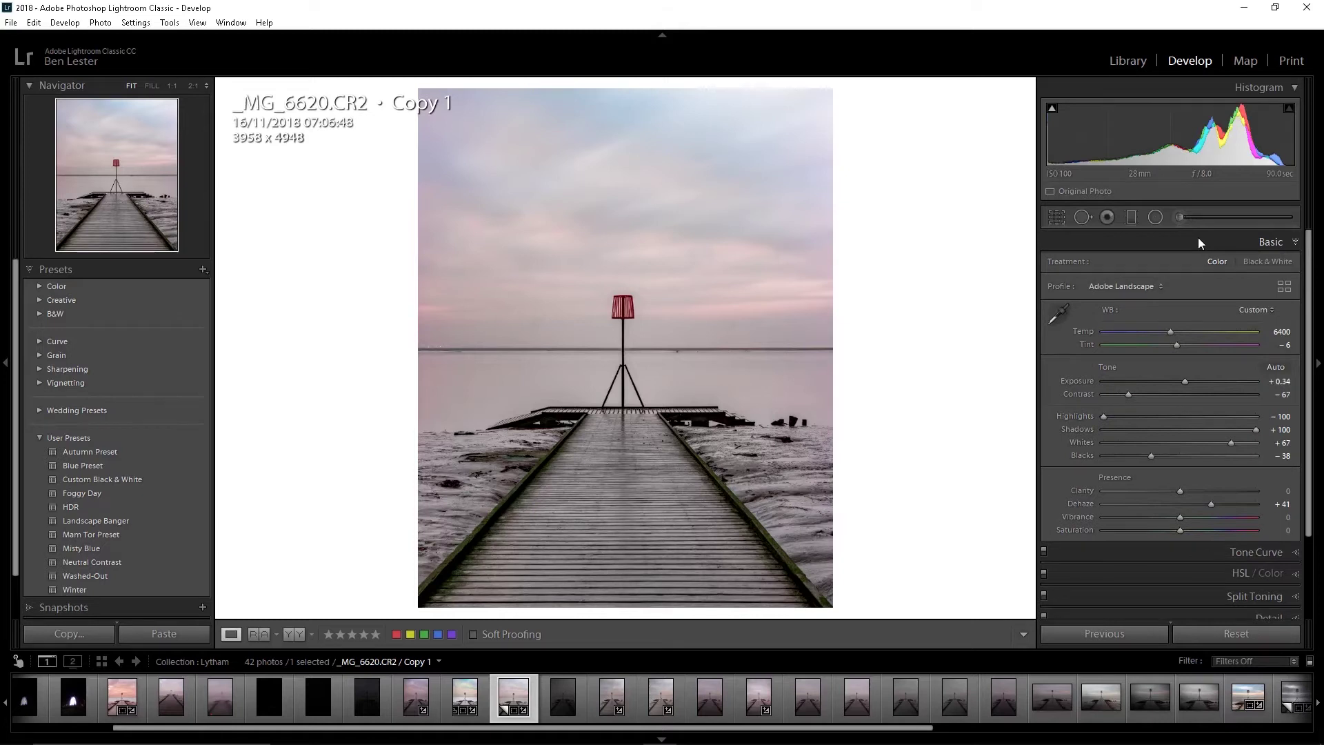
# Inspect the graduated filters on the already edited _MG_6620.CR2 and add Copy 1 to the selection as the active photo.
pyautogui.click(466, 705)
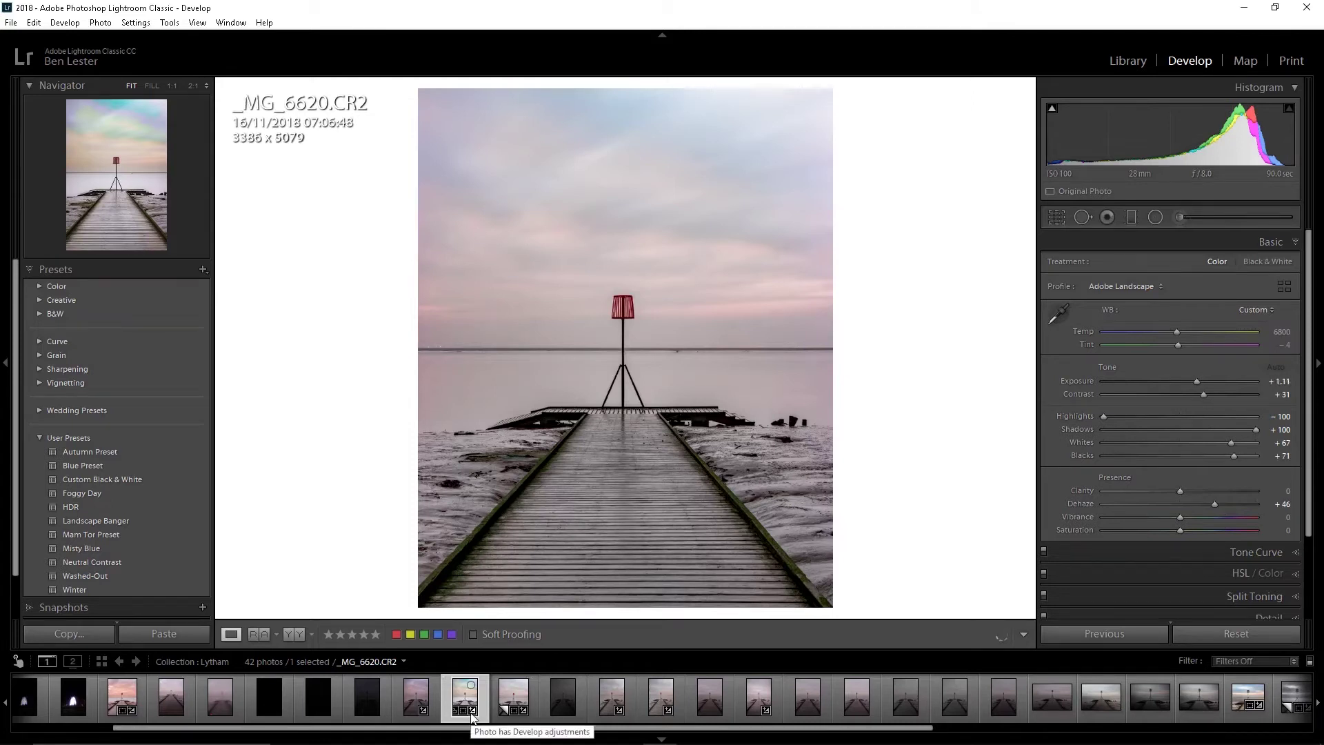
pyautogui.click(518, 702)
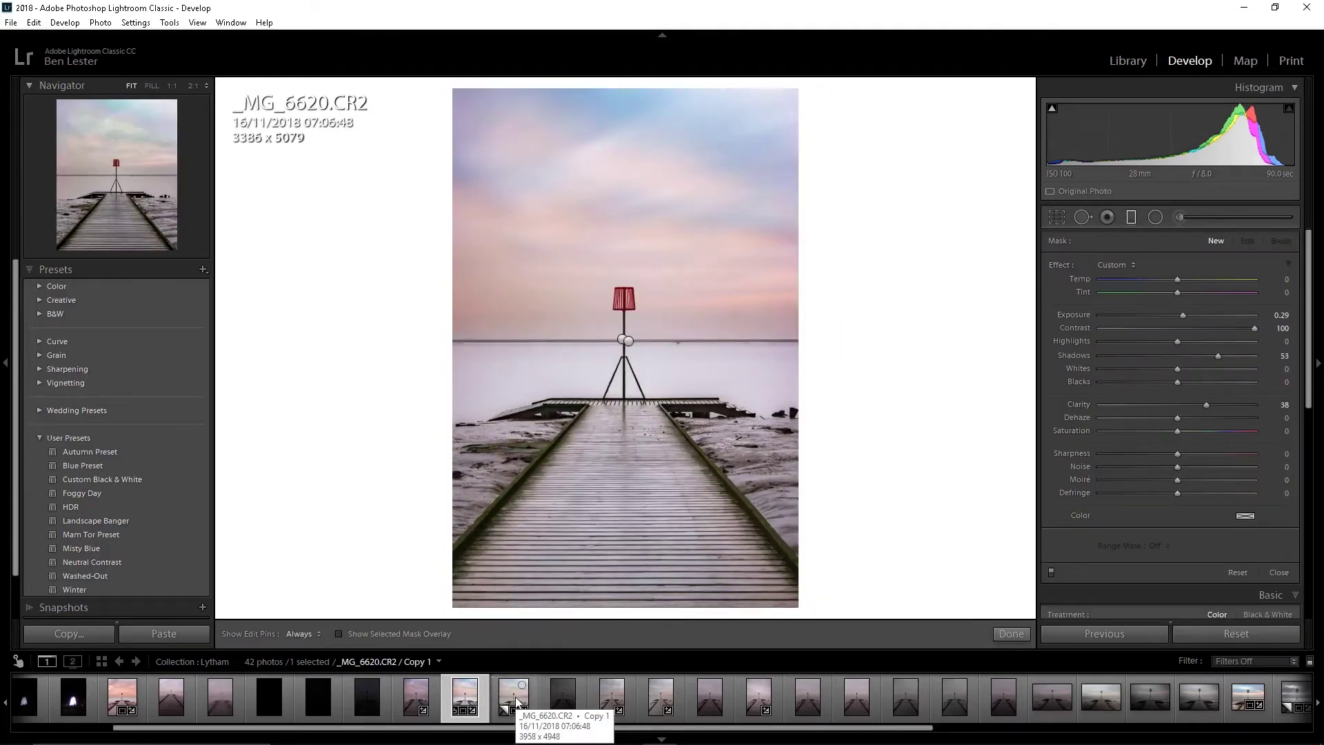
pyautogui.keyDown('ctrl'); pyautogui.click(517, 702); pyautogui.keyUp('ctrl')
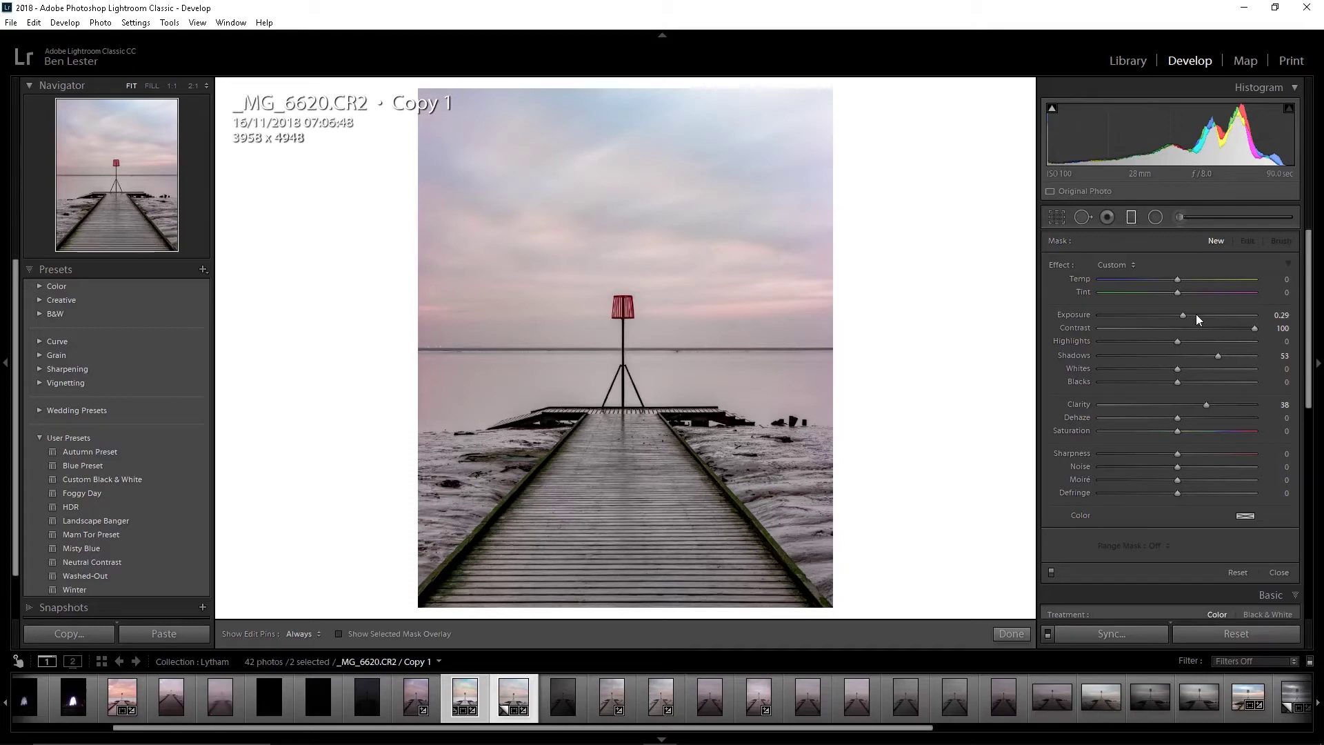
# Zero the graduated filter's Contrast, Shadows and Clarity, and draw a gradient downward over the sky of Copy 1.
pyautogui.doubleClick(1255, 329)
pyautogui.doubleClick(1221, 357)
pyautogui.moveTo(617, 138); pyautogui.dragTo(613, 225)
pyautogui.moveTo(620, 403); pyautogui.dragTo(609, 490)
pyautogui.moveTo(521, 88); pyautogui.dragTo(539, 211)
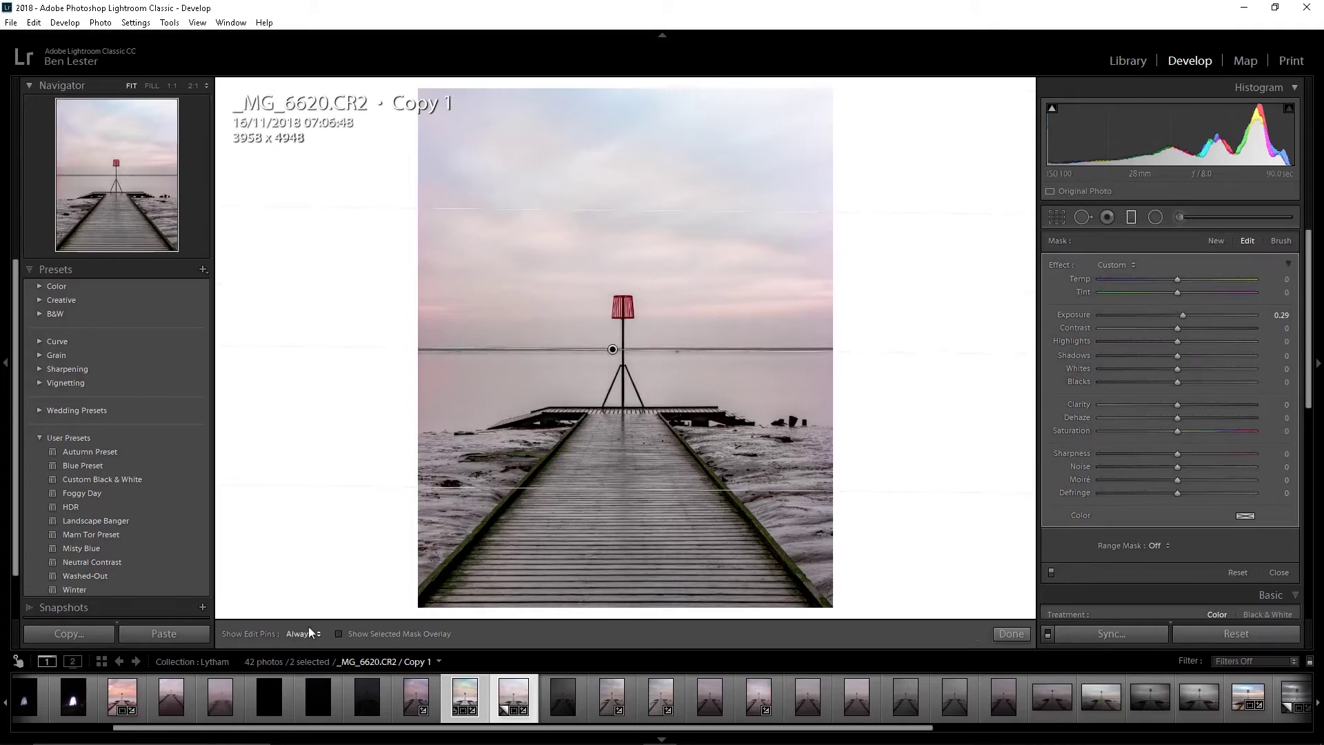
# Use the mask overlay to tighten the sky gradient so it fades out around the horizon, and hide the overlay.
pyautogui.click(357, 633)
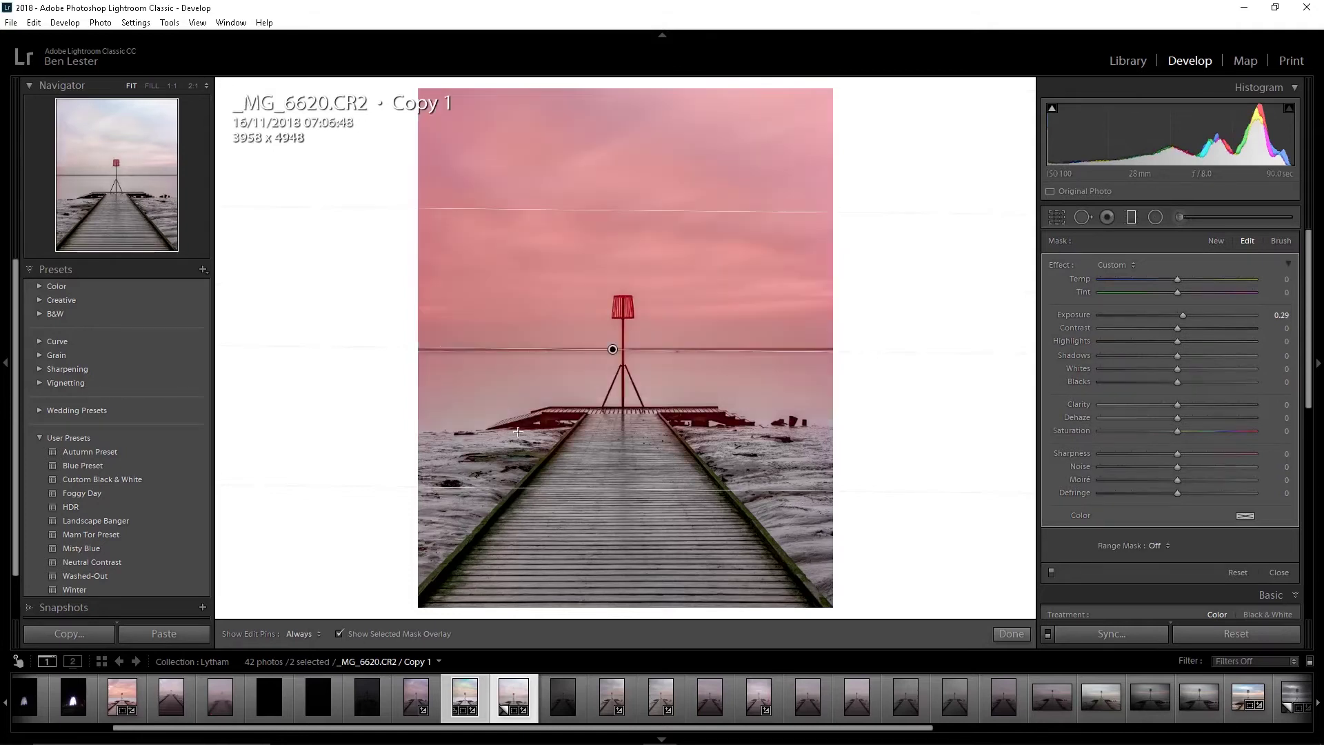
pyautogui.moveTo(566, 471); pyautogui.dragTo(575, 416)
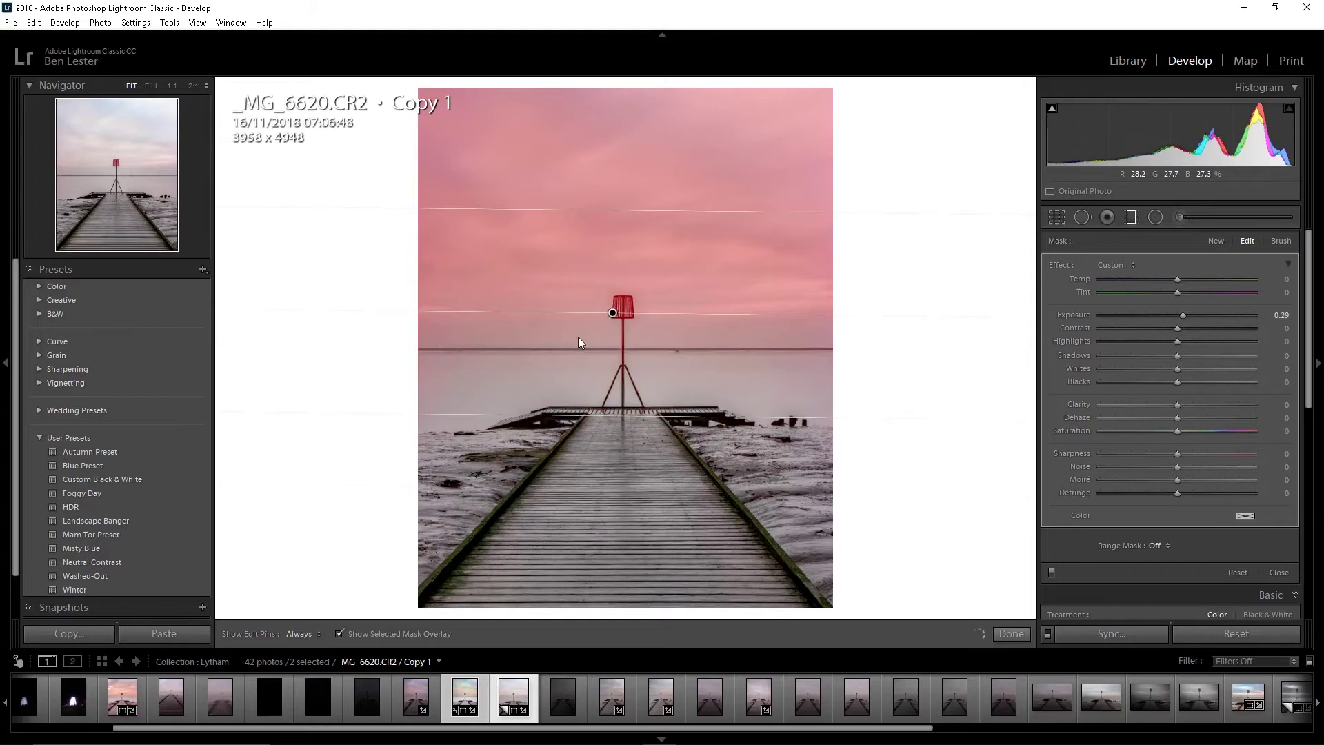
pyautogui.moveTo(566, 242); pyautogui.dragTo(566, 253)
pyautogui.press('o')
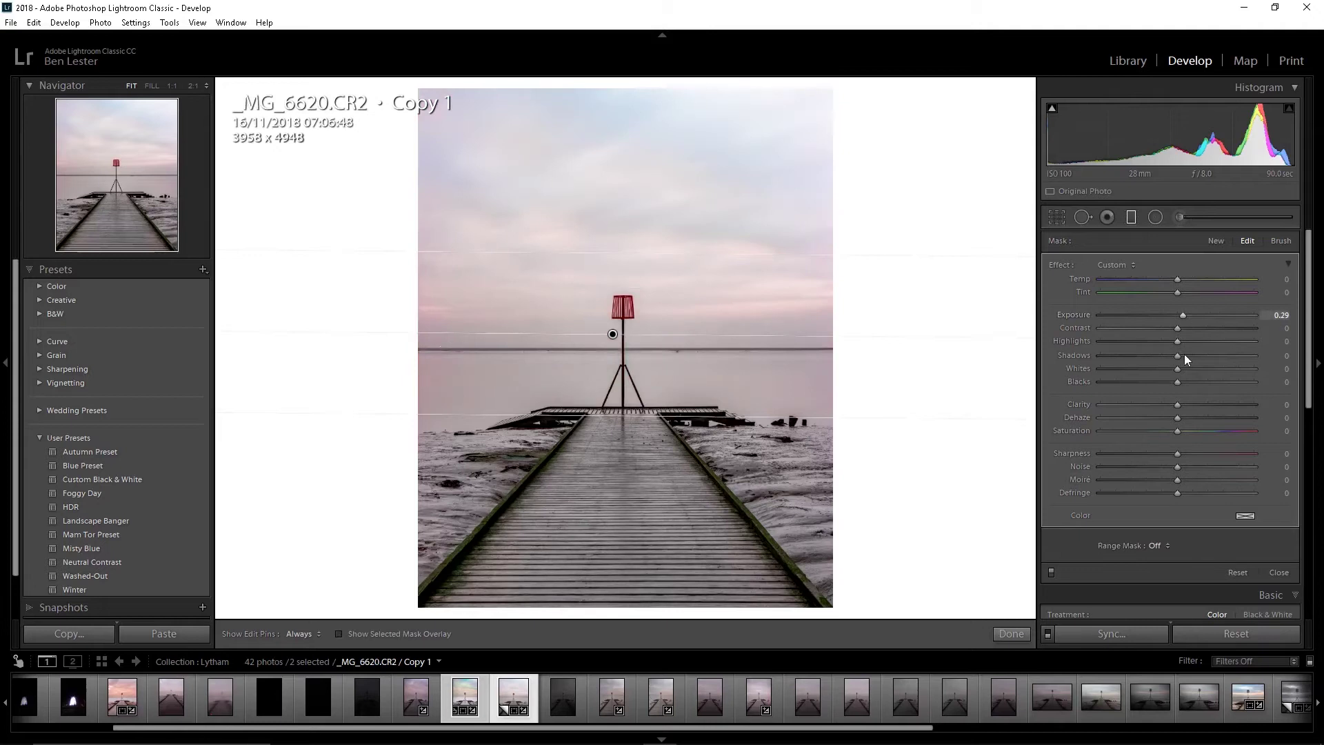
# Set the sky gradient's Exposure to 0.18 and Clarity to −33, add some Dehaze, and close the filter.
pyautogui.moveTo(1193, 313); pyautogui.dragTo(1181, 314)
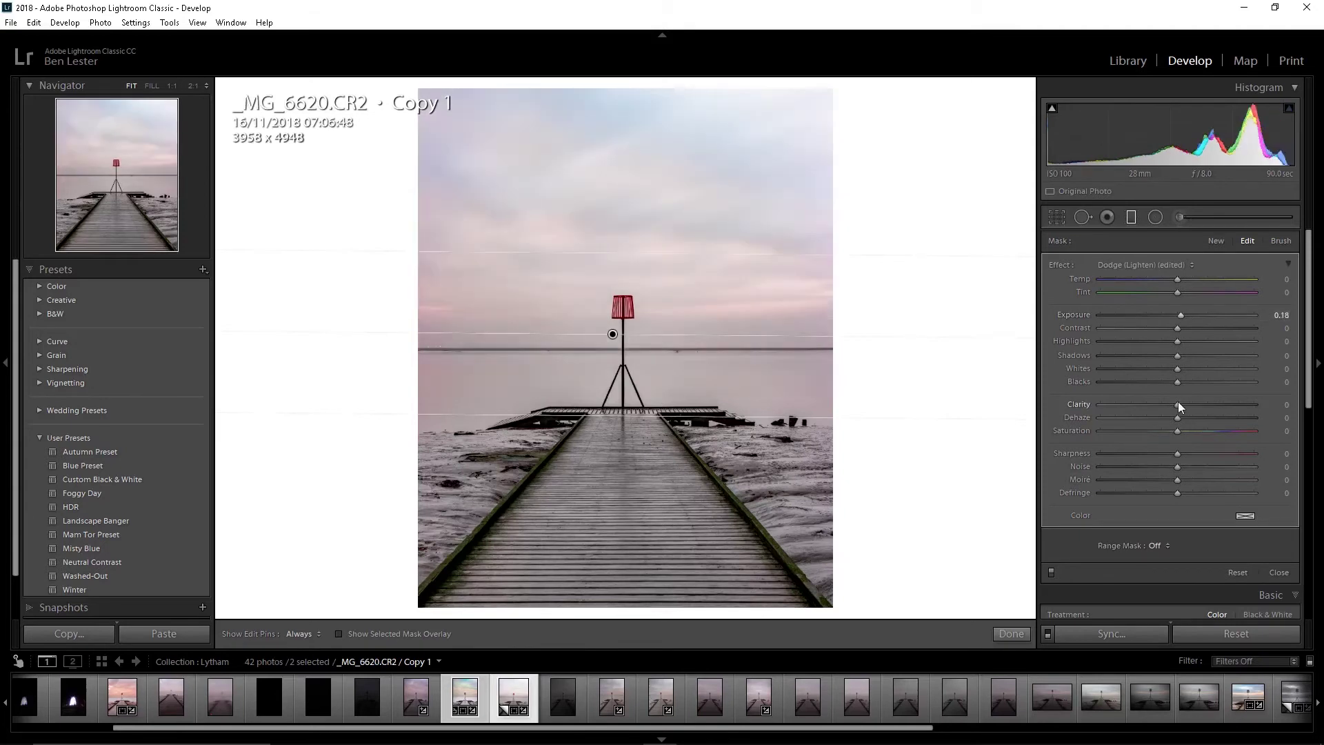
pyautogui.moveTo(1178, 409); pyautogui.dragTo(1154, 410)
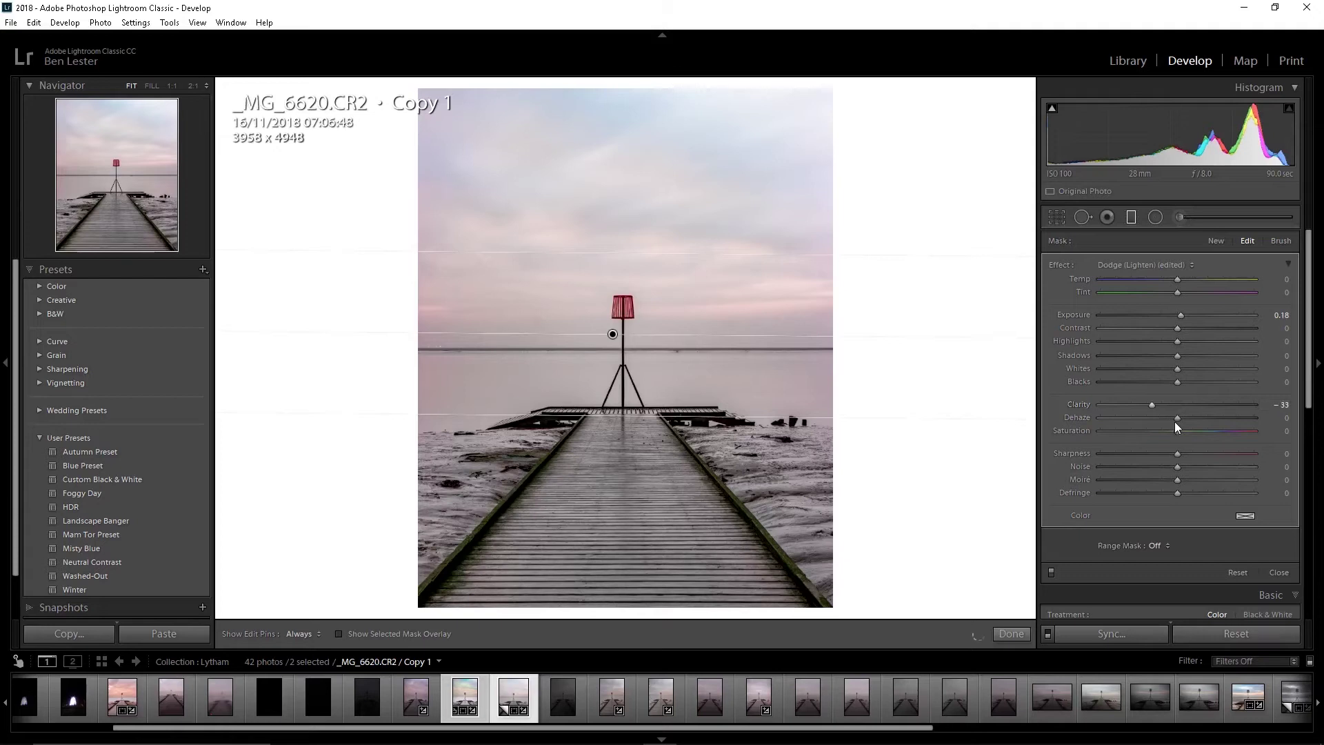
pyautogui.moveTo(1175, 421)
pyautogui.mouseDown()
pyautogui.moveTo(1207, 419)
pyautogui.moveTo(1194, 422)
pyautogui.mouseUp()
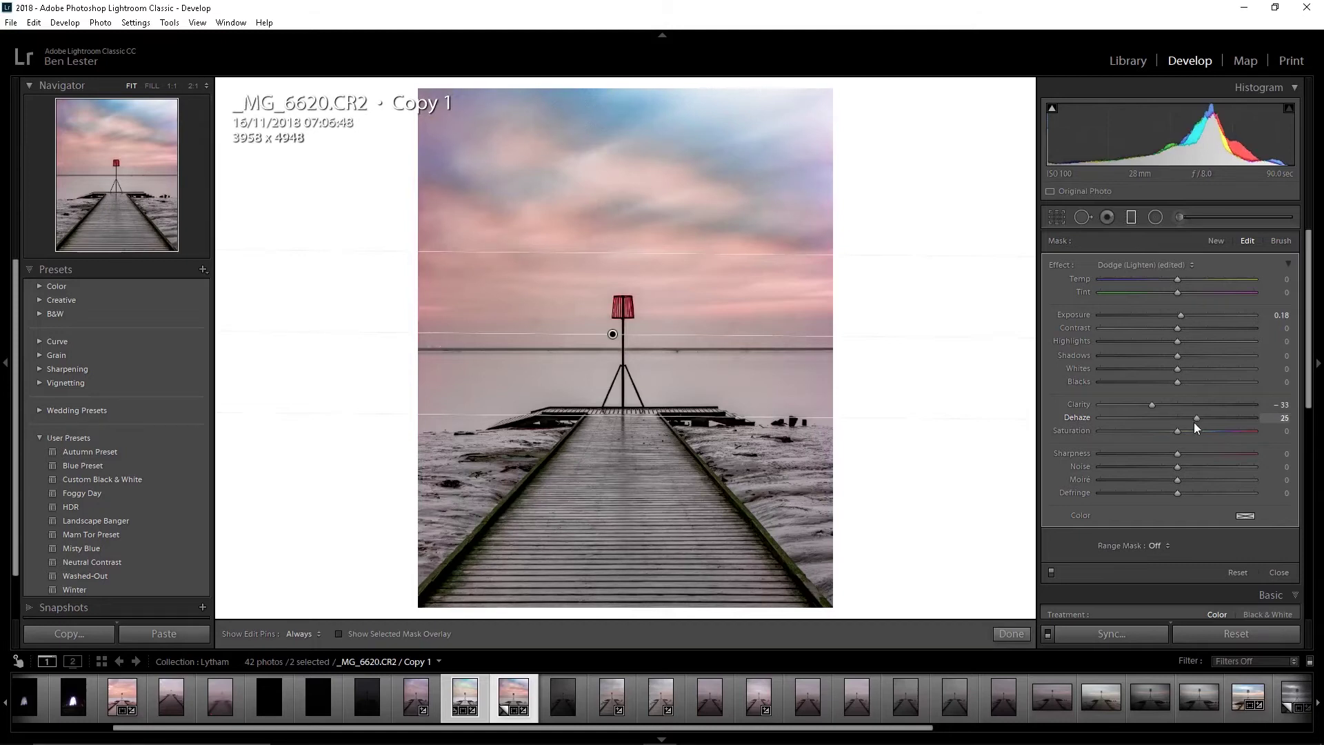
pyautogui.click(1011, 633)
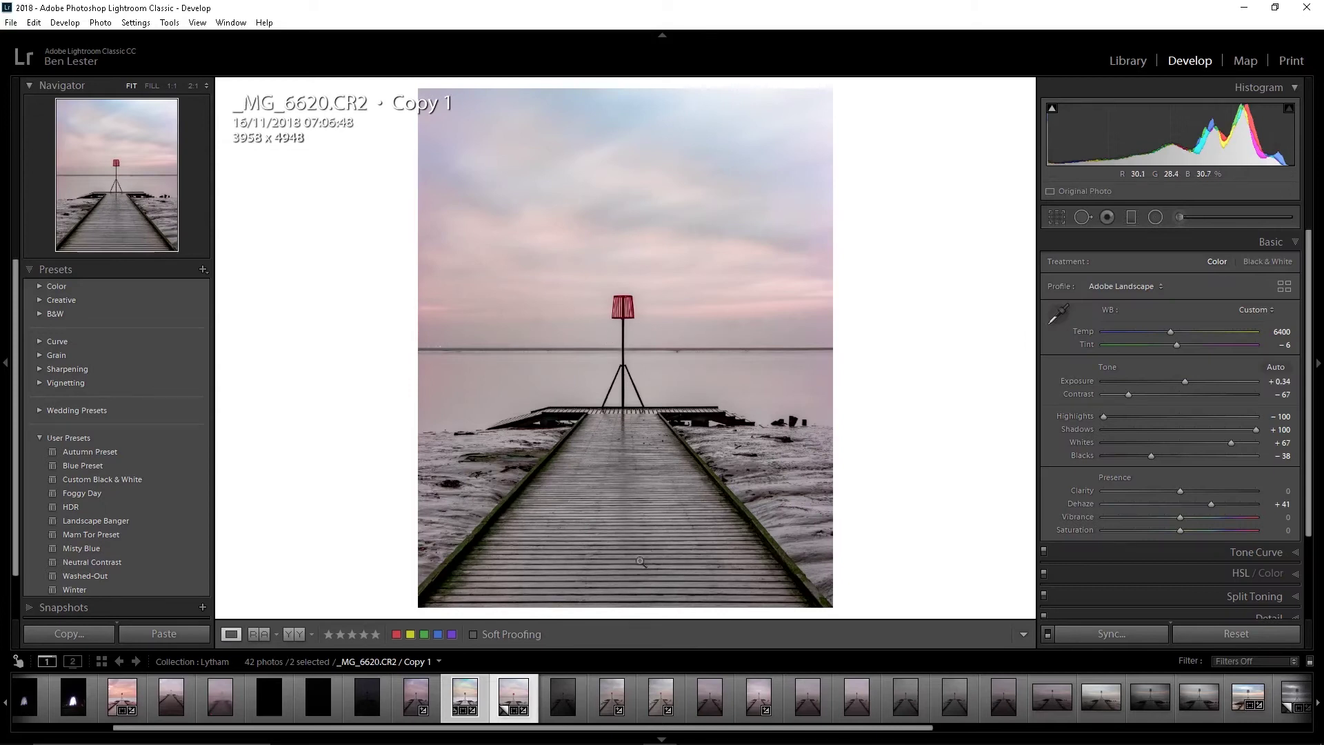
# Draw a second graduated filter from the foreground up to the horizon, show its mask overlay, and reset its Exposure to 0.00.
pyautogui.press('m')
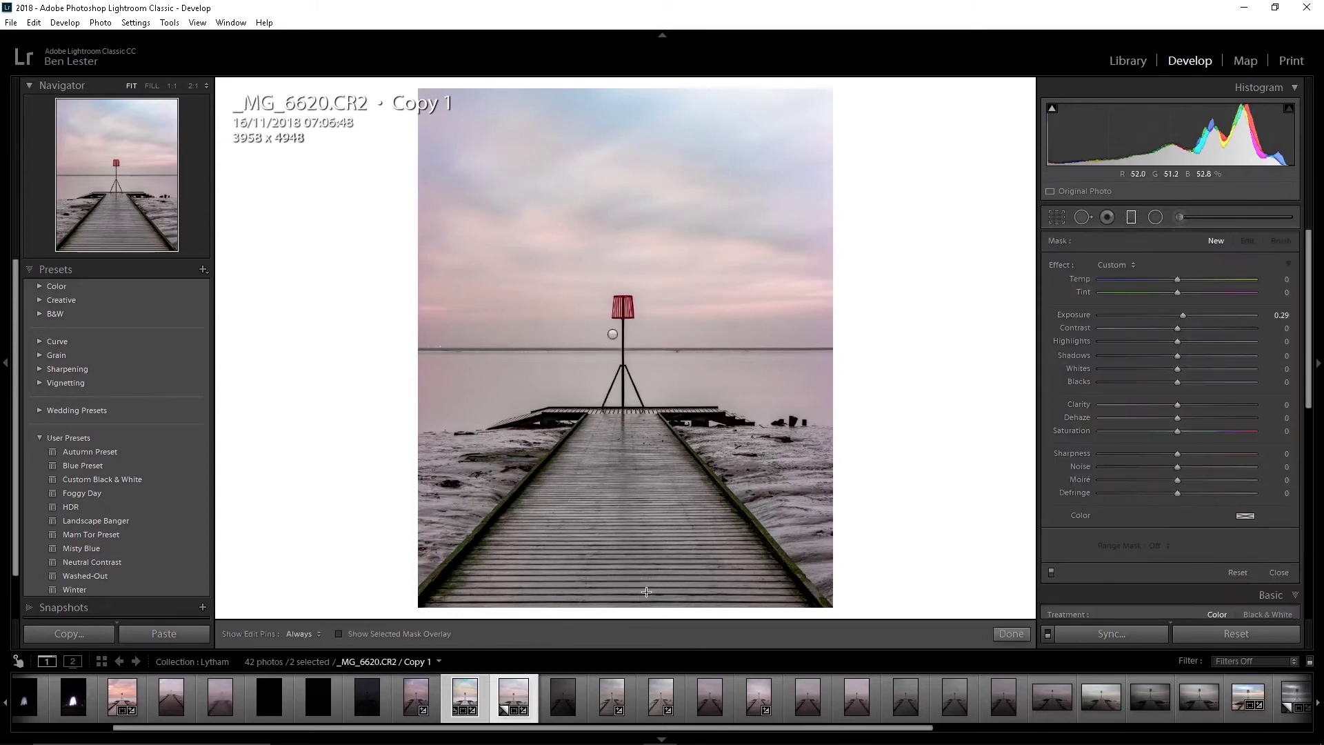
pyautogui.moveTo(626, 600); pyautogui.dragTo(630, 348)
pyautogui.moveTo(626, 475); pyautogui.dragTo(629, 352)
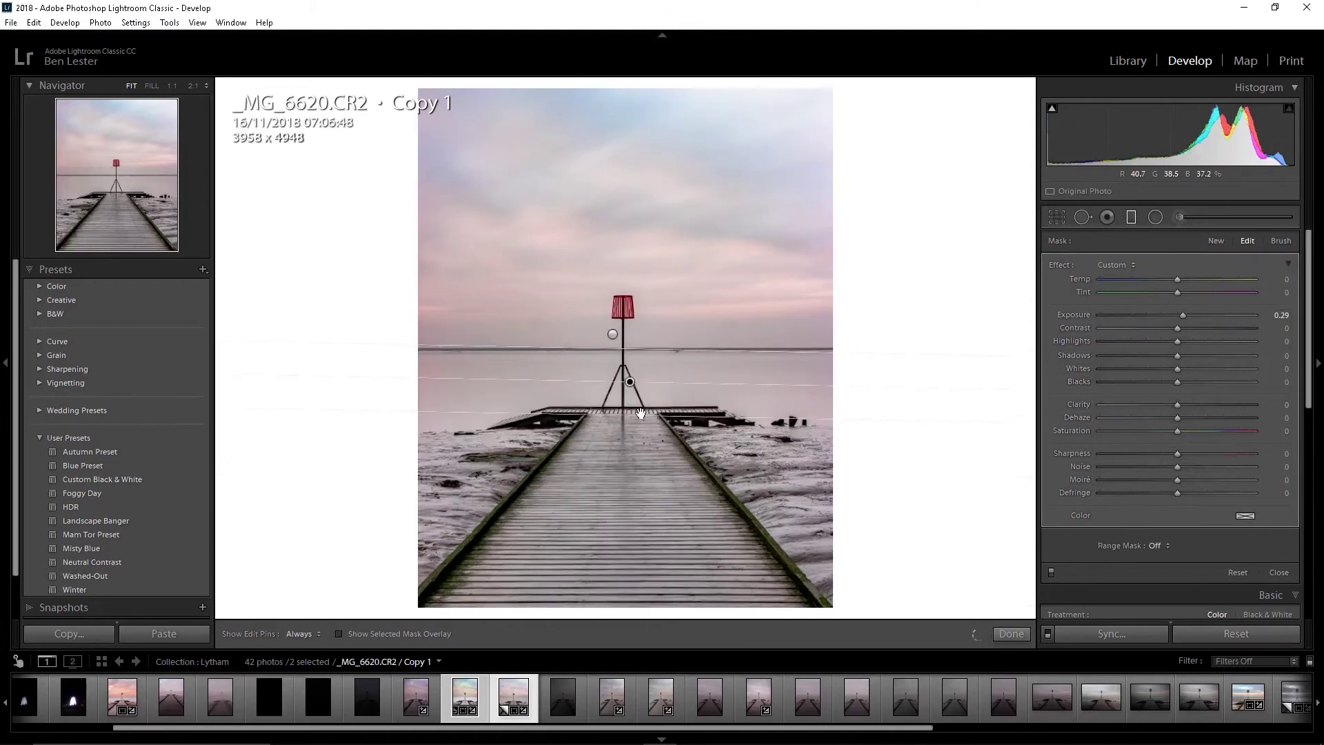
pyautogui.press('o')
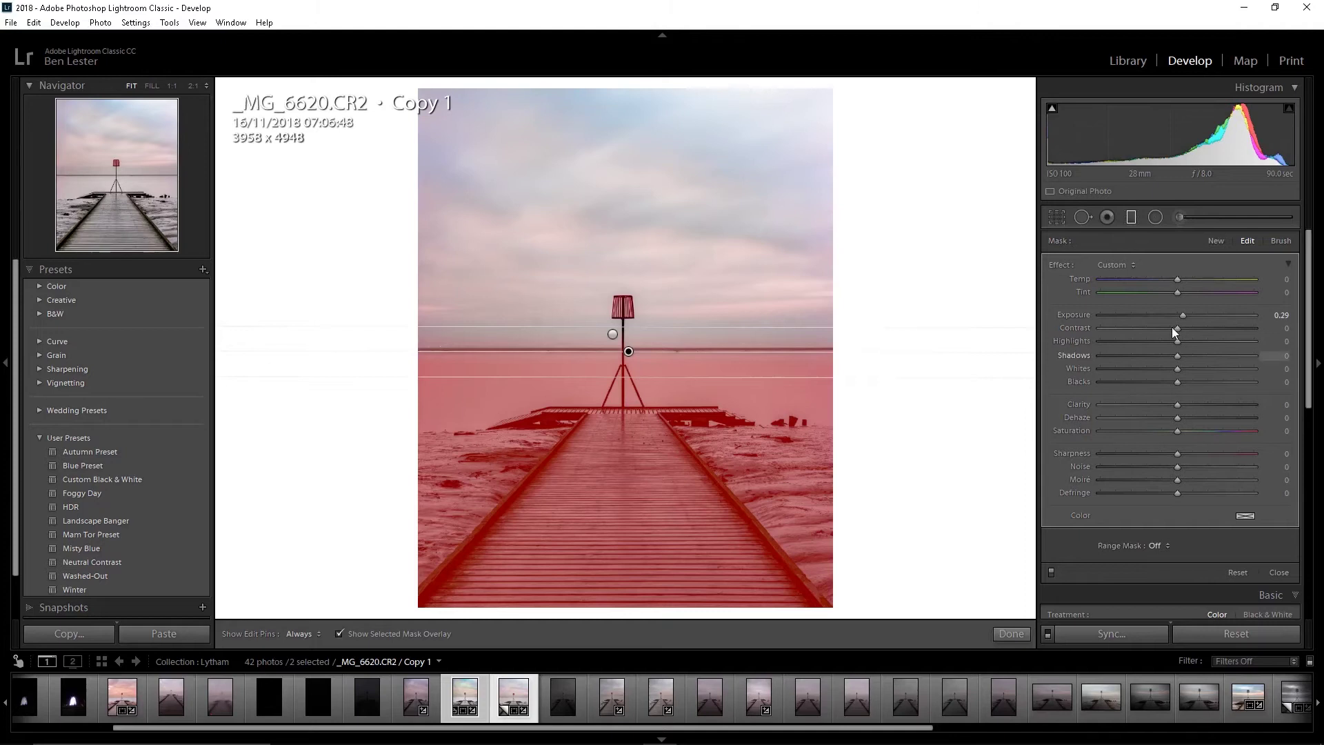
pyautogui.click(1197, 315)
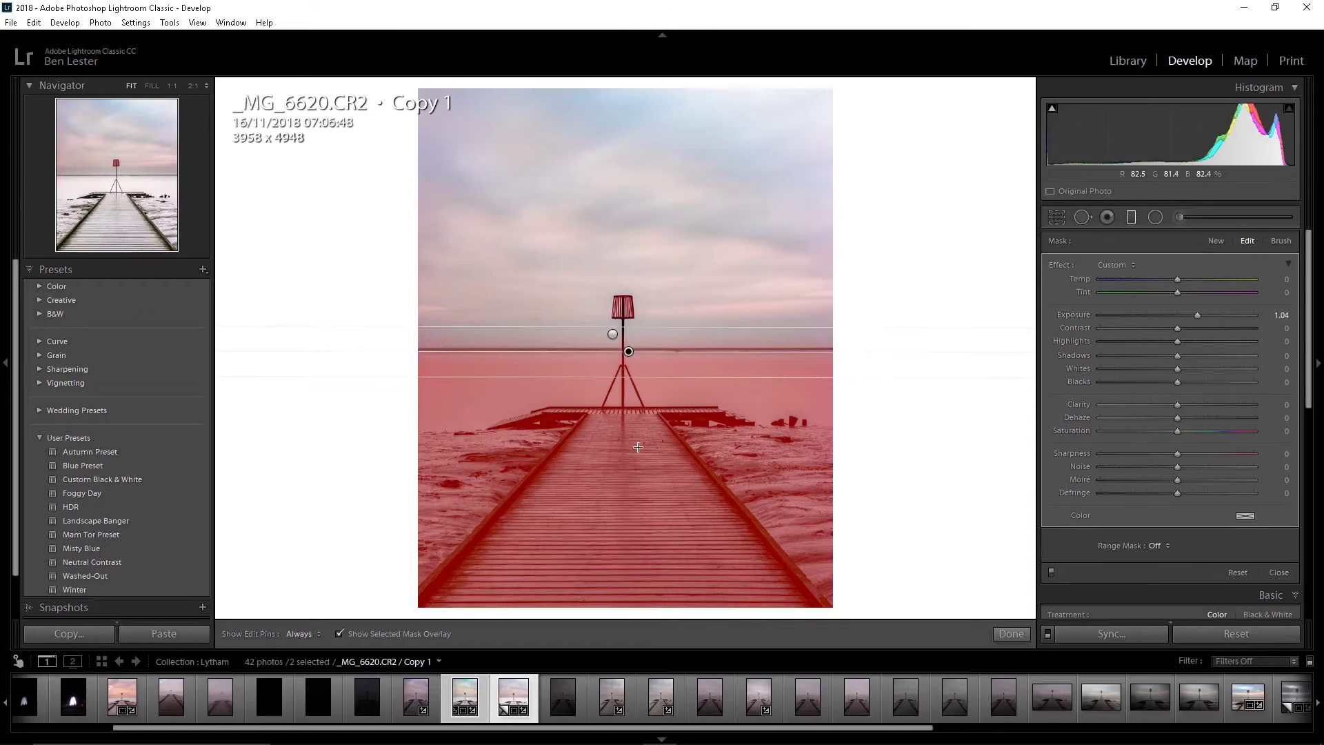
pyautogui.doubleClick(1196, 315)
# Erase the lower gradient's mask from the jetty and muddy foreshore with an Auto Mask brush so it covers mainly the water.
pyautogui.click(1277, 243)
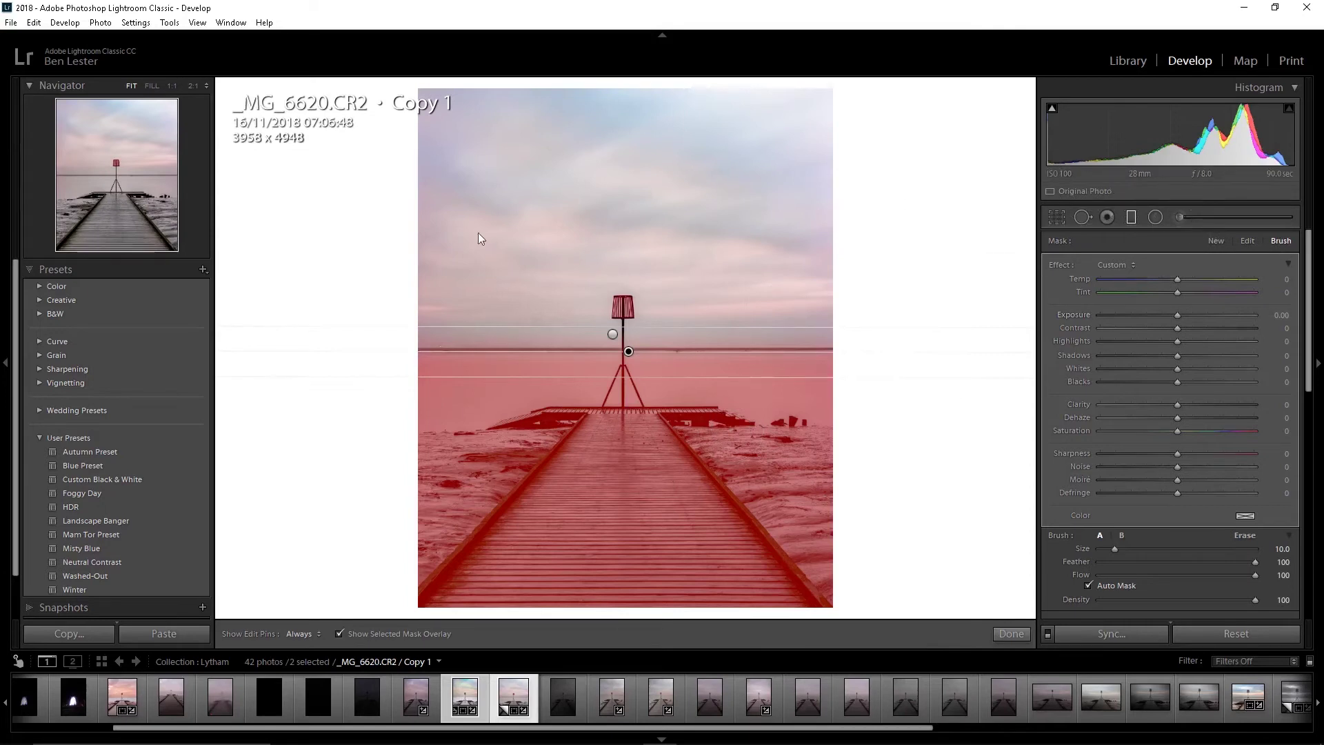
pyautogui.press('h')
pyautogui.press('h')
pyautogui.hotkey('ctrl', 'z')
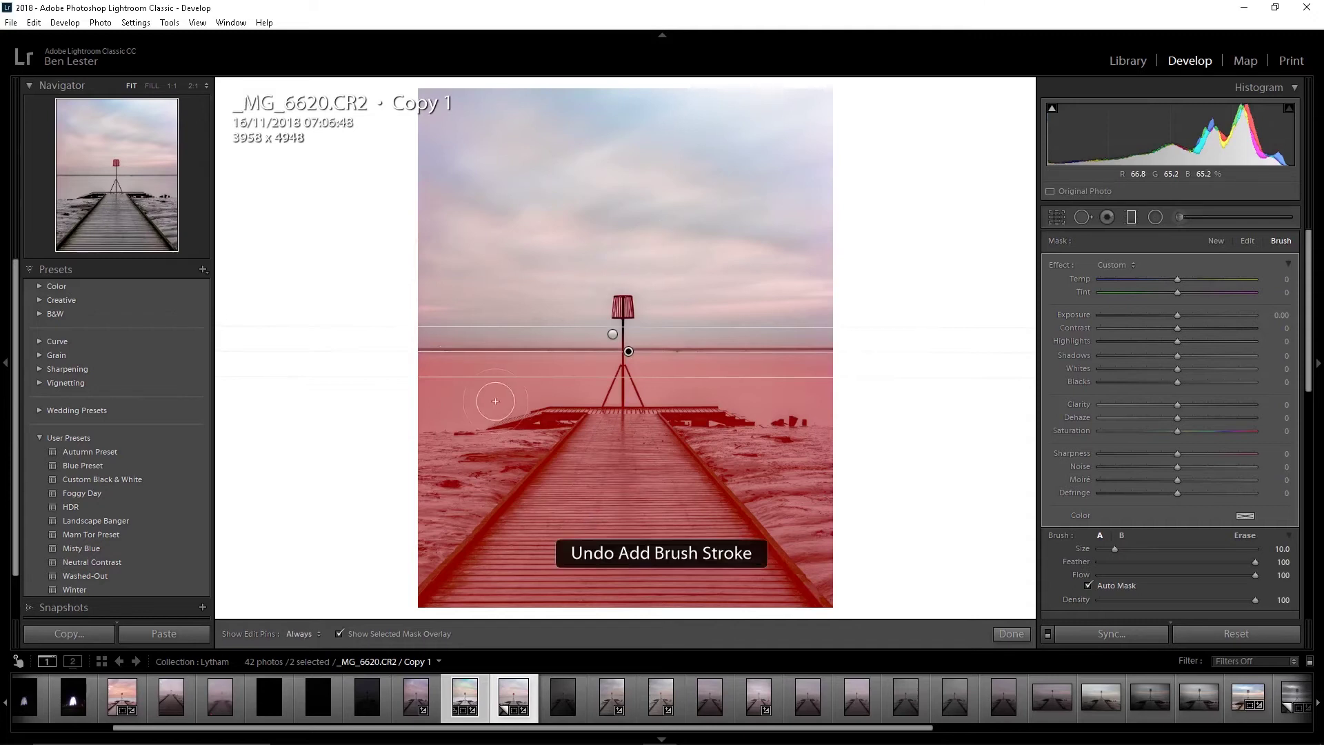
pyautogui.press('alt')
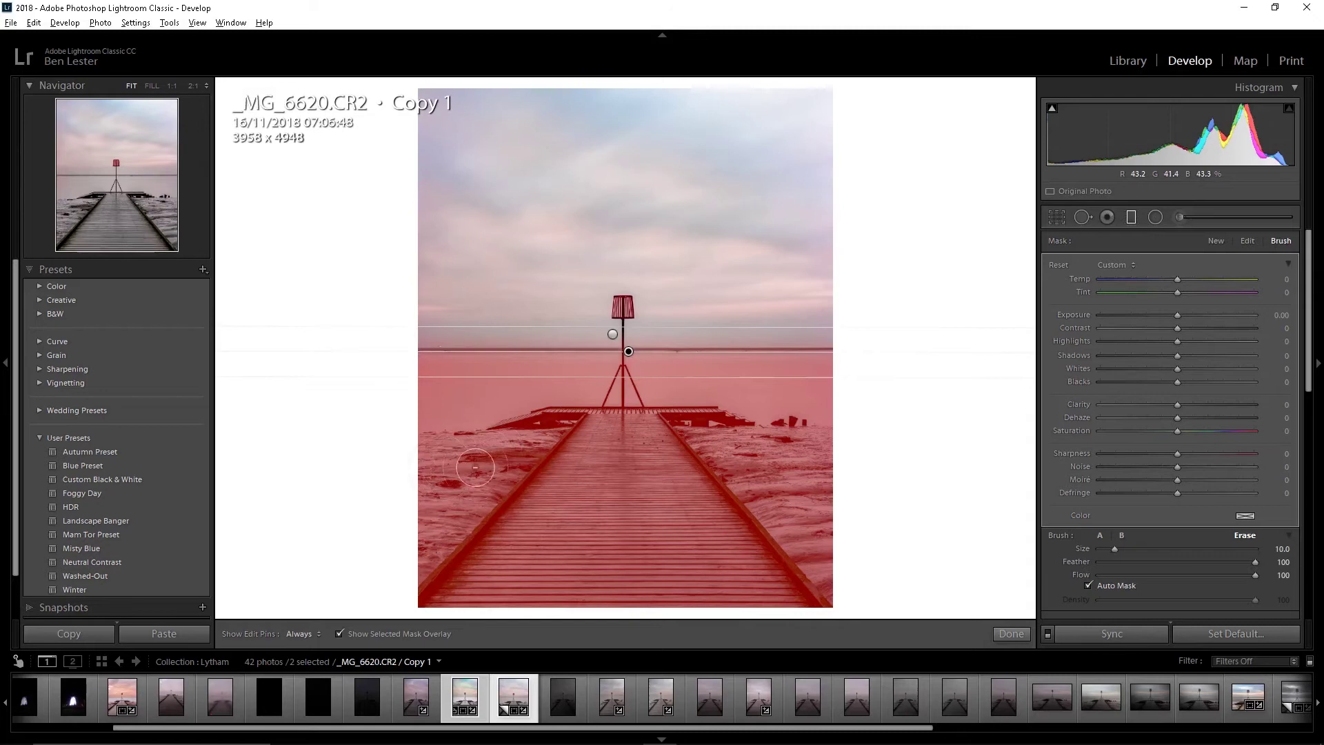
pyautogui.scroll(3, 861, 509)
pyautogui.press('h')
pyautogui.moveTo(862, 509)
pyautogui.mouseDown()
pyautogui.moveTo(621, 552)
pyautogui.moveTo(352, 570)
pyautogui.mouseUp()
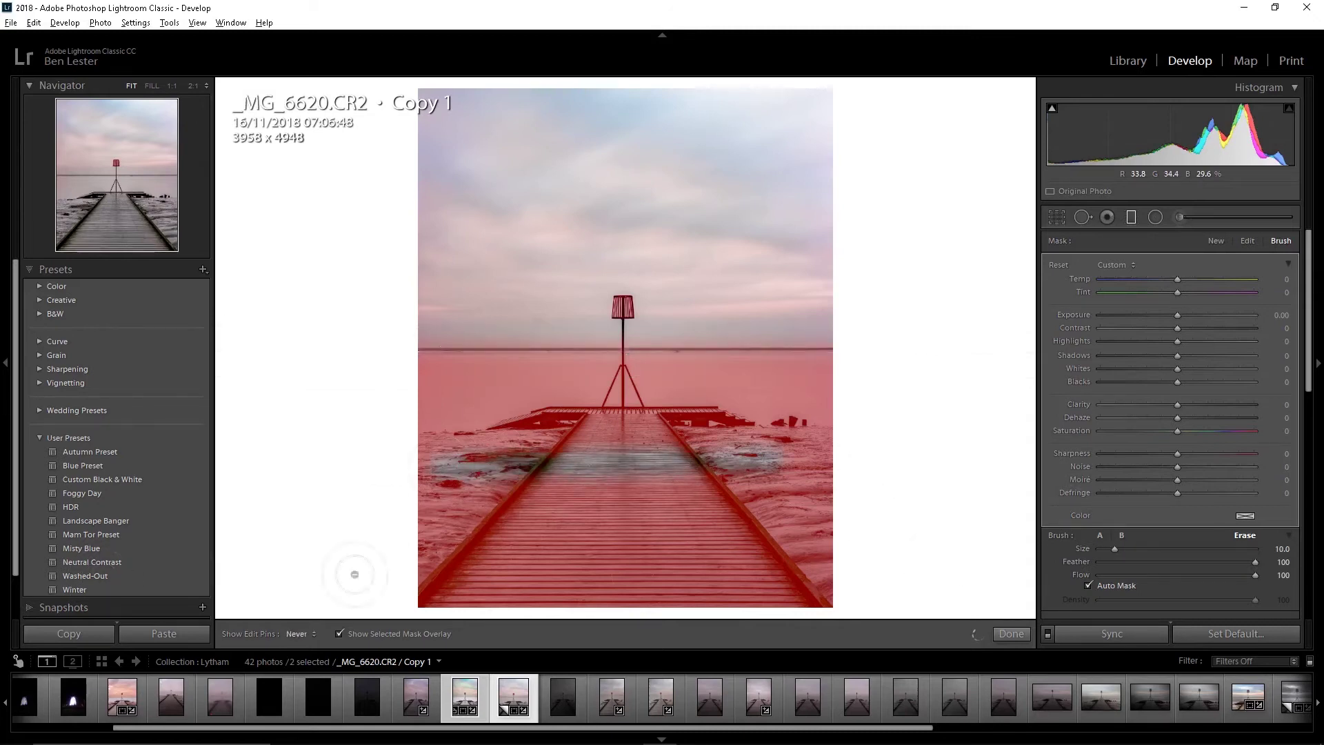
pyautogui.press('h')
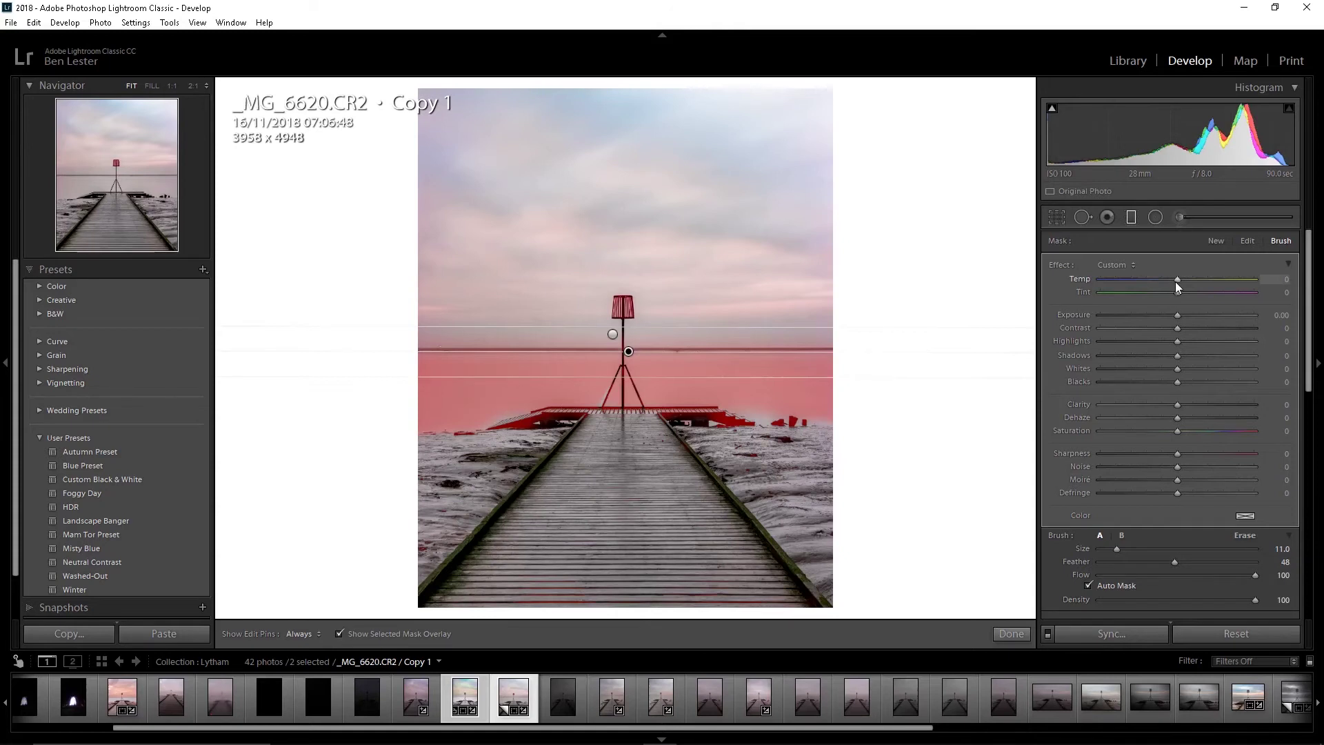
# Hide the mask overlay and set the water gradient's Temp to −10 and Exposure to 0.54.
pyautogui.click(388, 636)
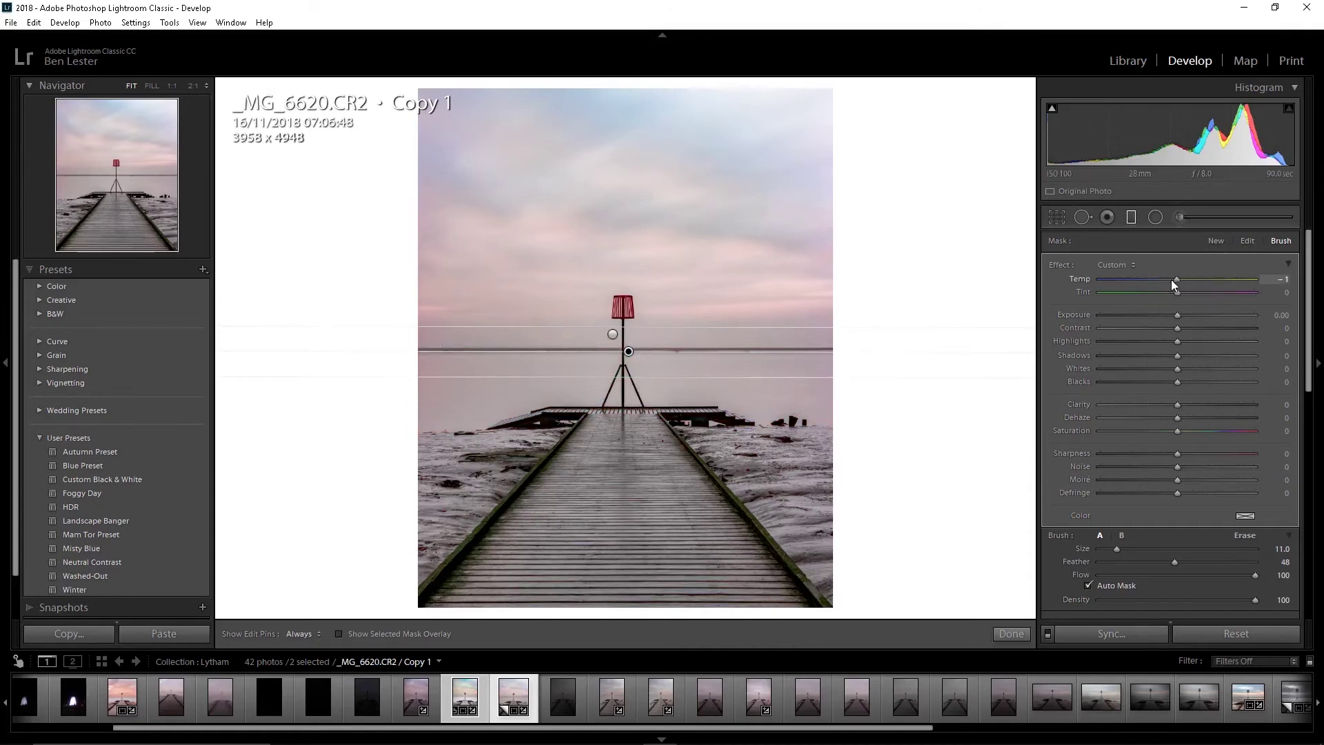
pyautogui.moveTo(1170, 280); pyautogui.dragTo(1163, 280)
pyautogui.moveTo(1164, 282); pyautogui.dragTo(1164, 282)
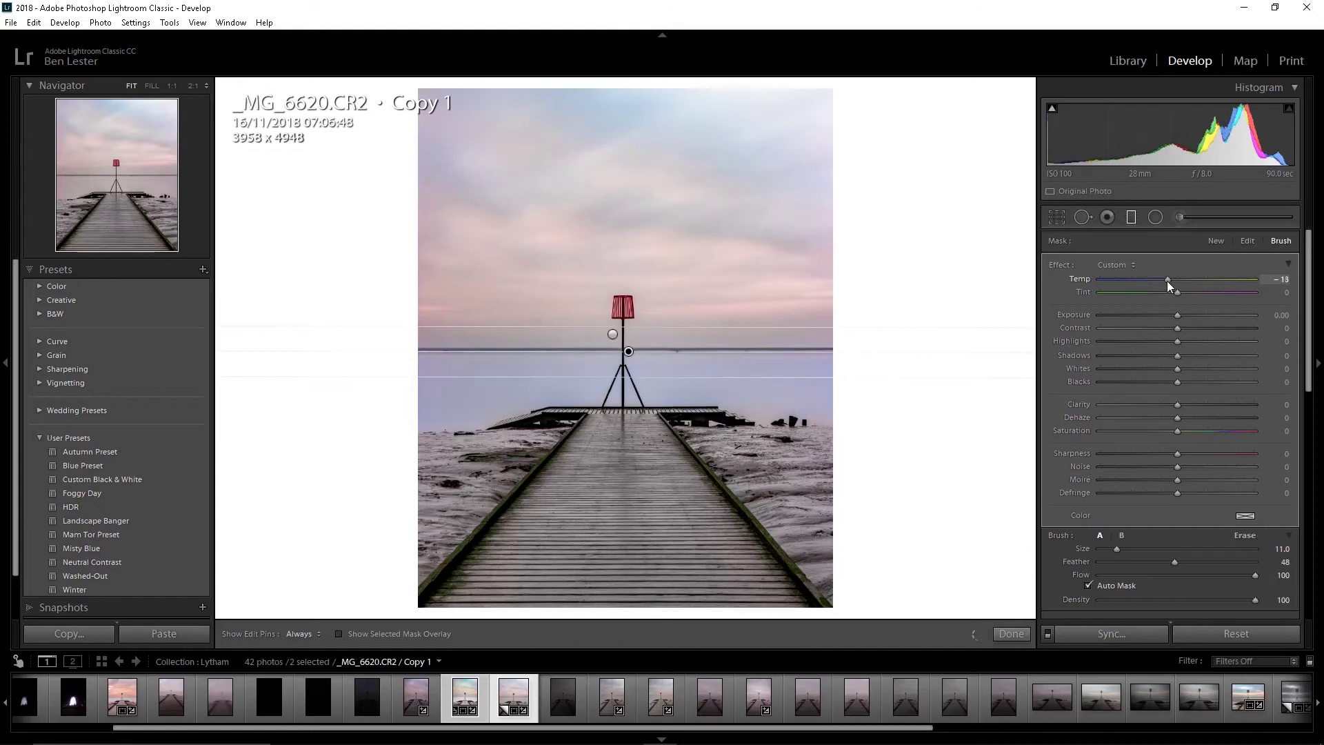
pyautogui.moveTo(1167, 280); pyautogui.dragTo(1168, 280)
pyautogui.click(1286, 280)
pyautogui.press('BackSpace')
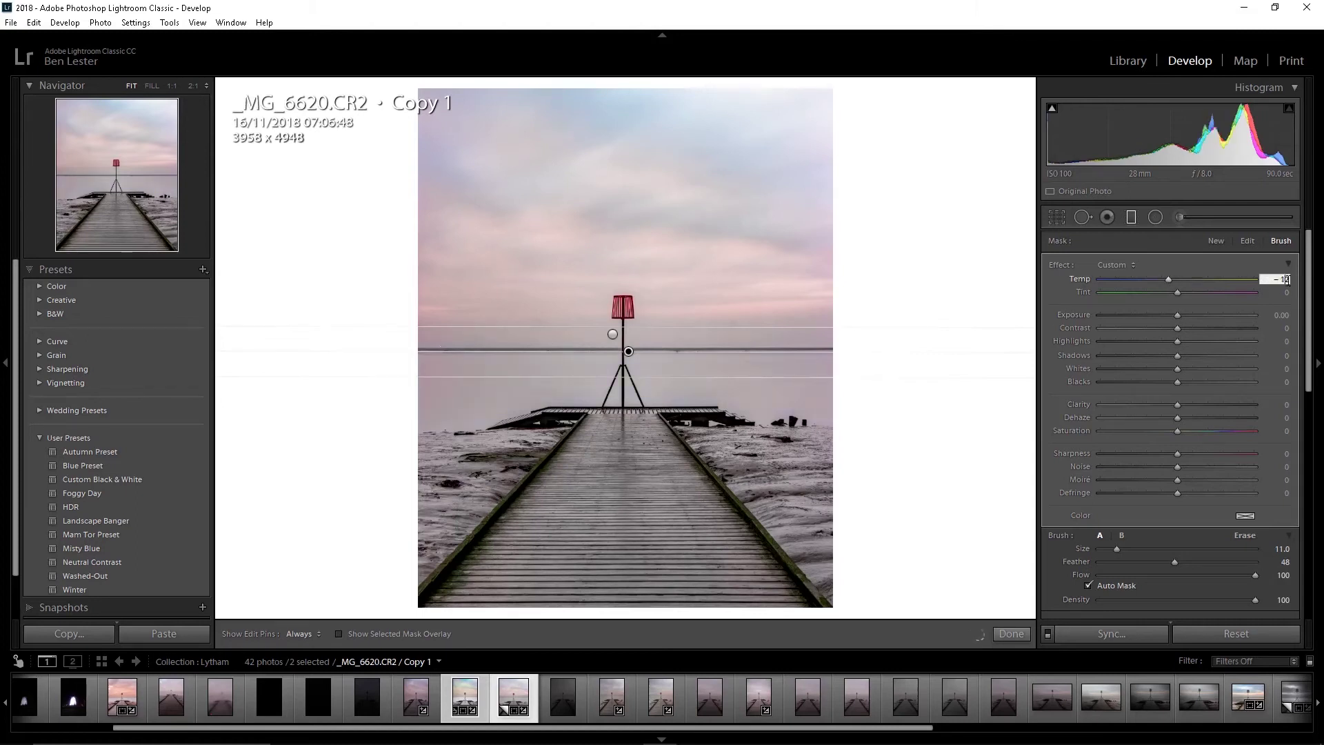
pyautogui.press('BackSpace')
pyautogui.press('BackSpace')
pyautogui.write('-10')
pyautogui.press('Return')
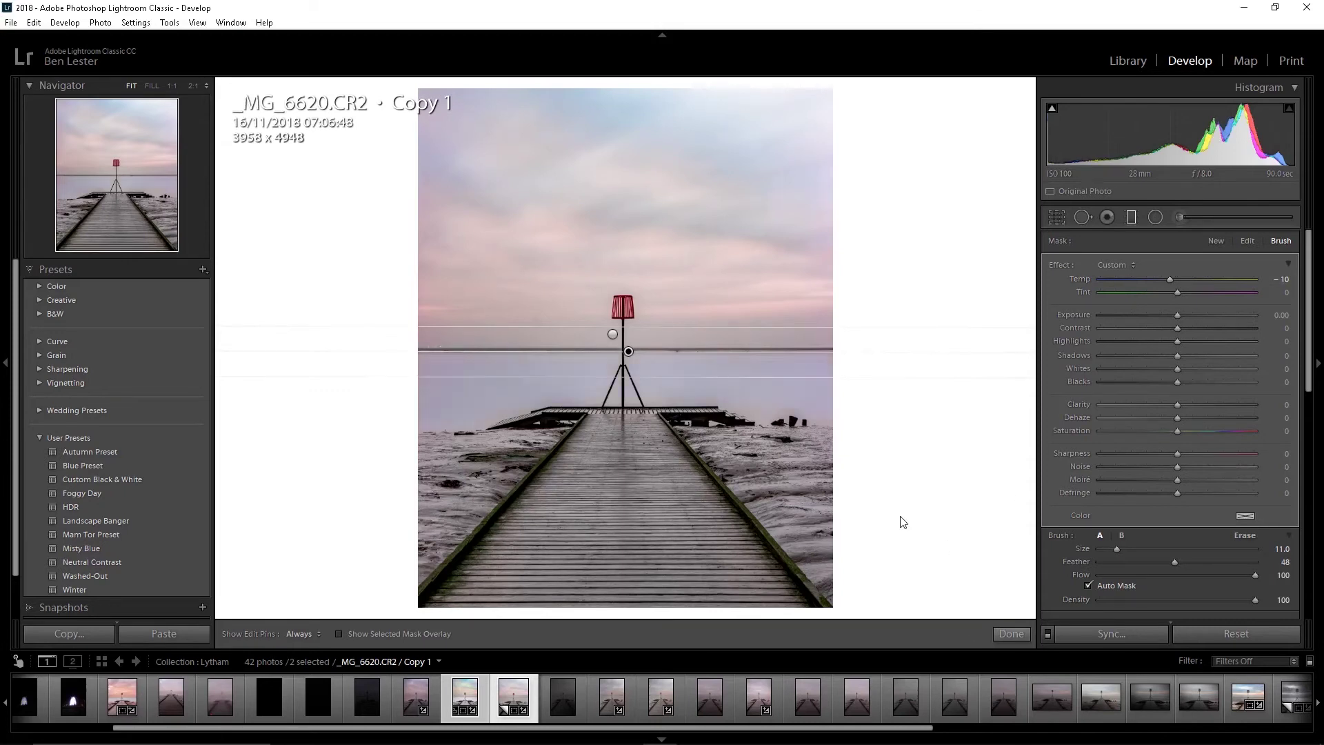
pyautogui.click(1188, 316)
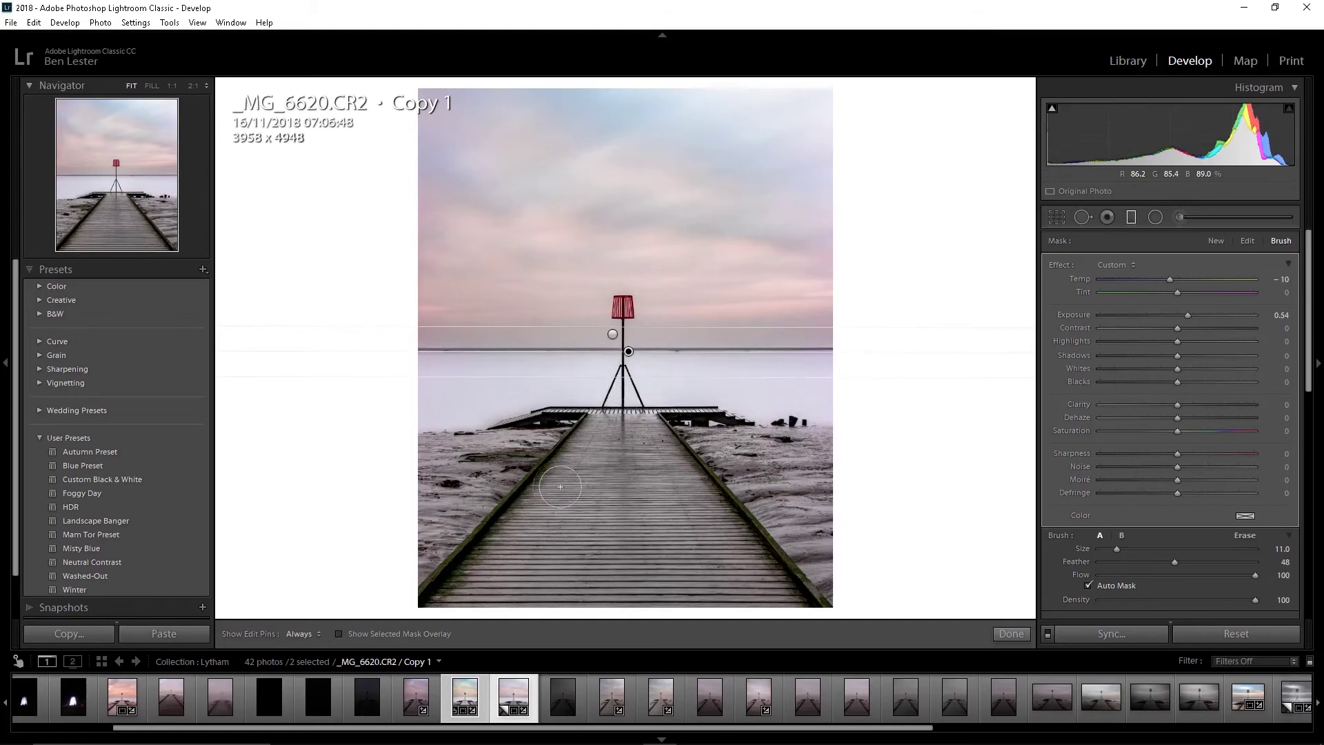
# Refine the water gradient's mask along the shoreline with an 8.0 erase brush, and check the result without edit pins.
pyautogui.press('alt')
pyautogui.press('[')
pyautogui.press('alt')
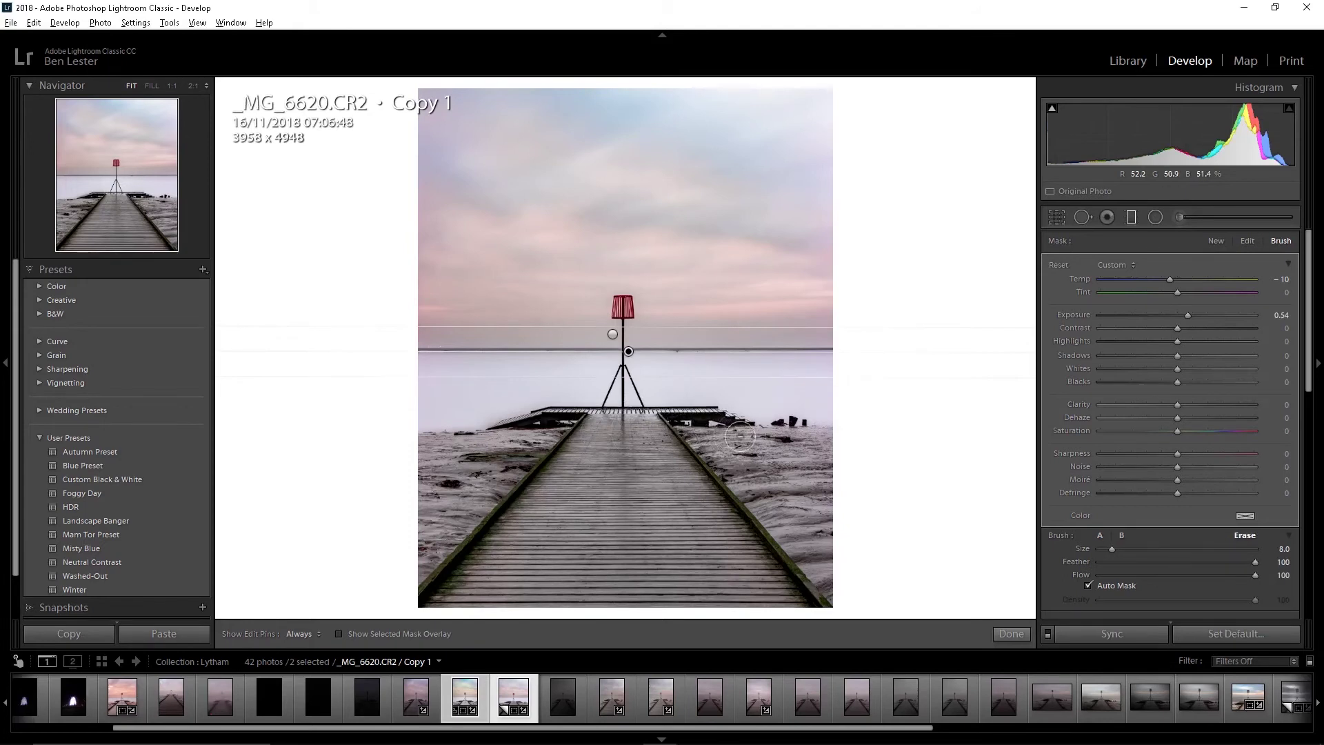
pyautogui.press('h')
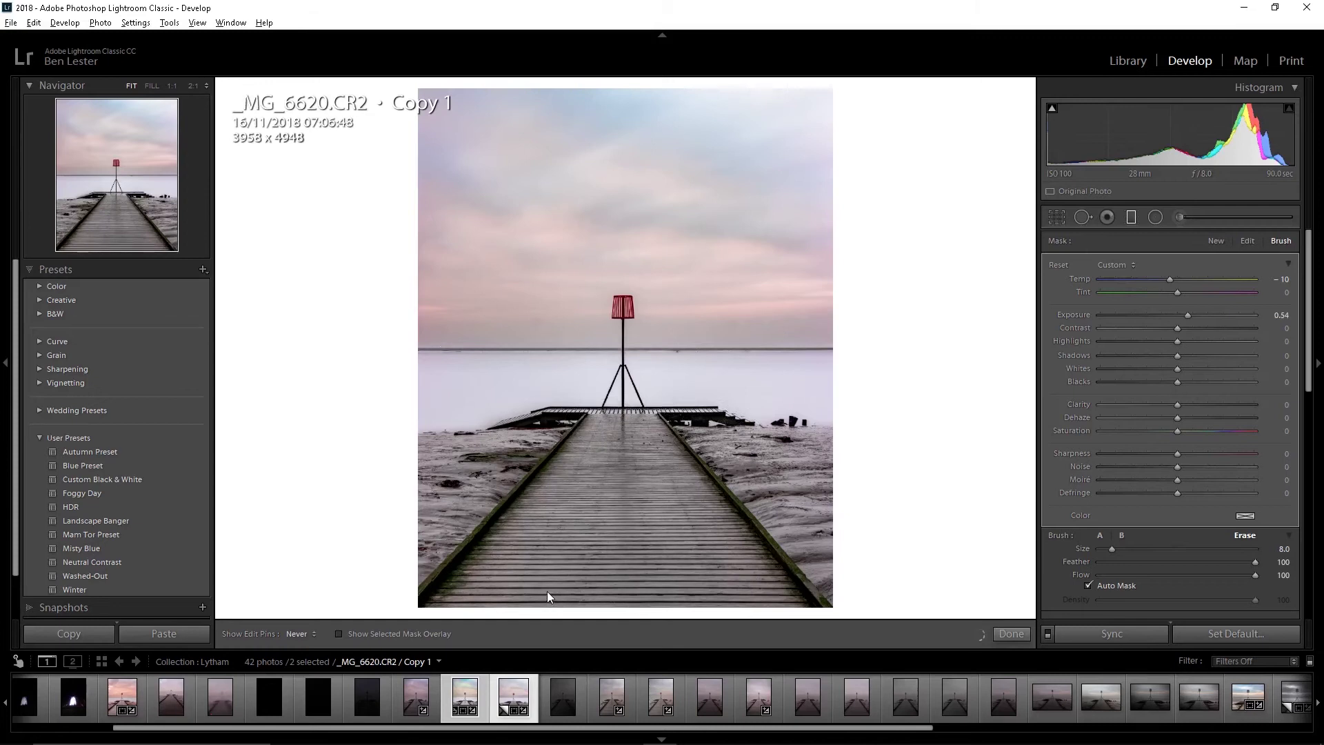
pyautogui.press('h')
pyautogui.press('alt')
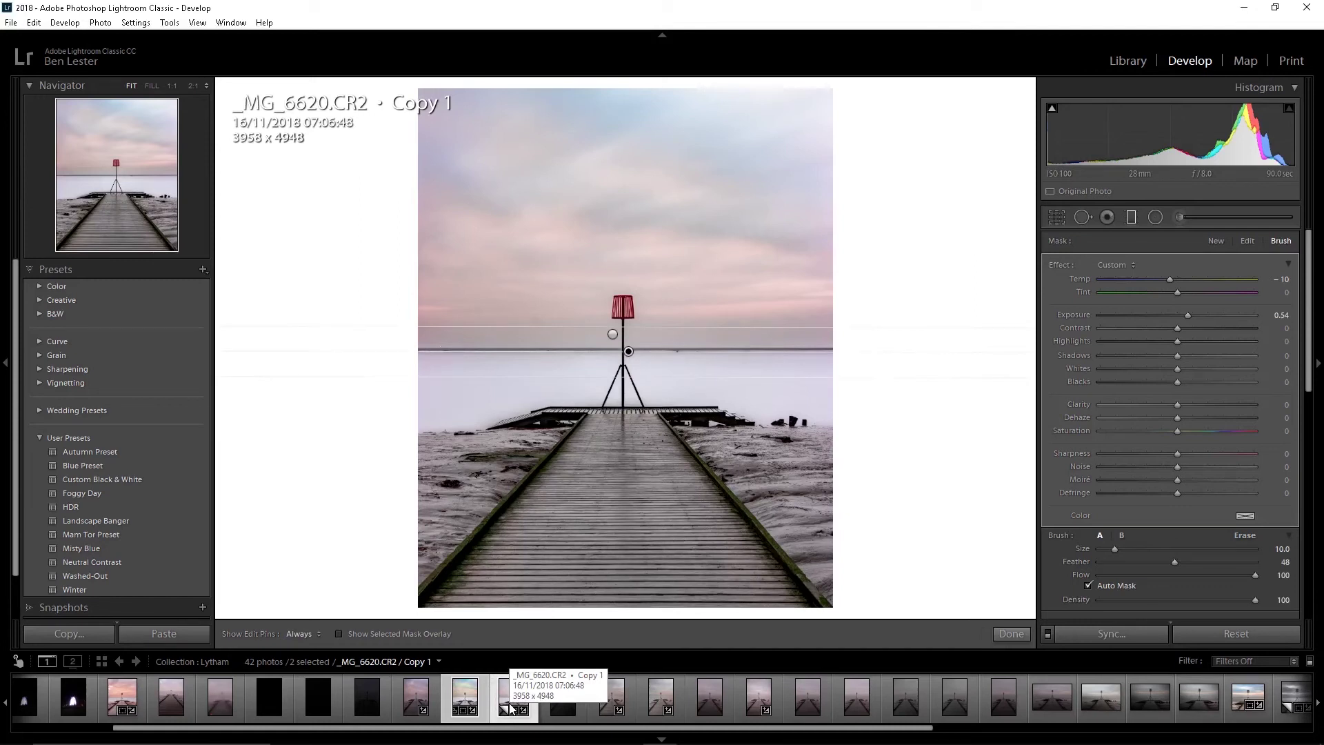
# Review the photo full screen, and heal the small spots in the sky just above the horizon on both sides of the red beacon.
pyautogui.press('c')
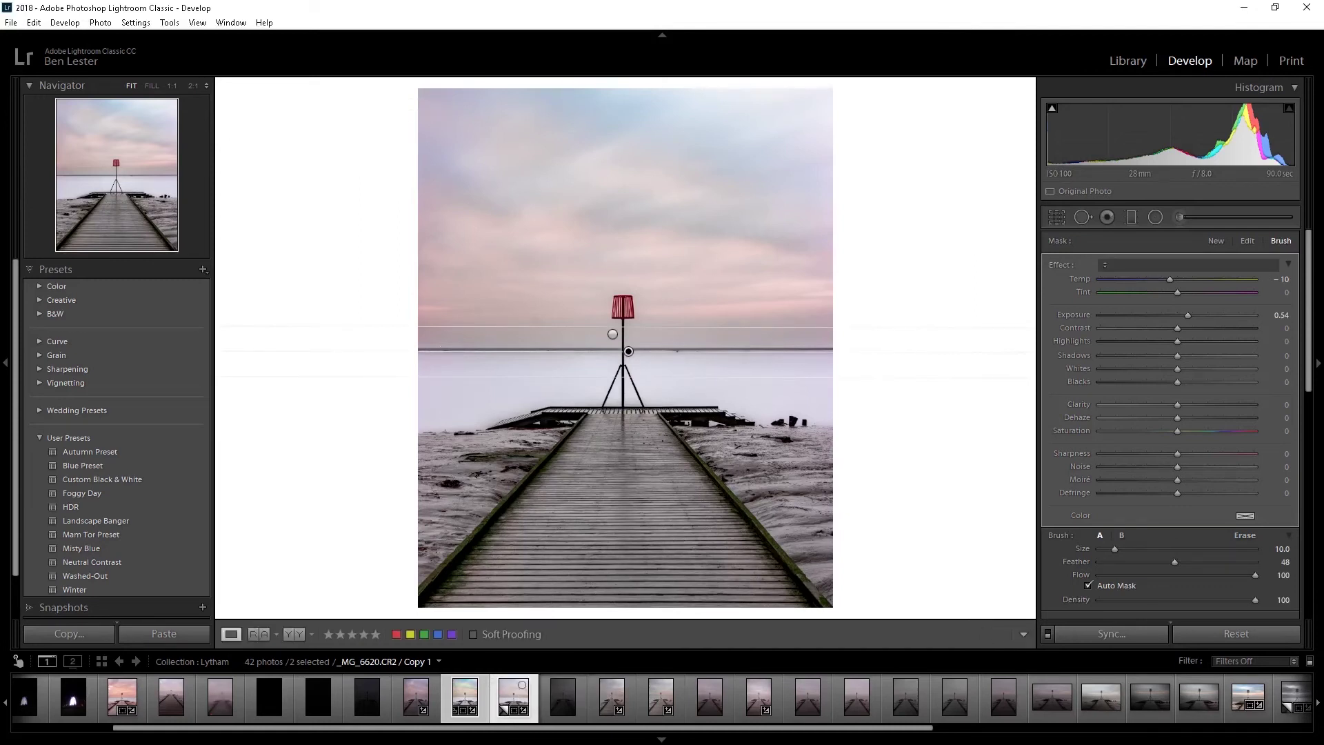
pyautogui.press('f')
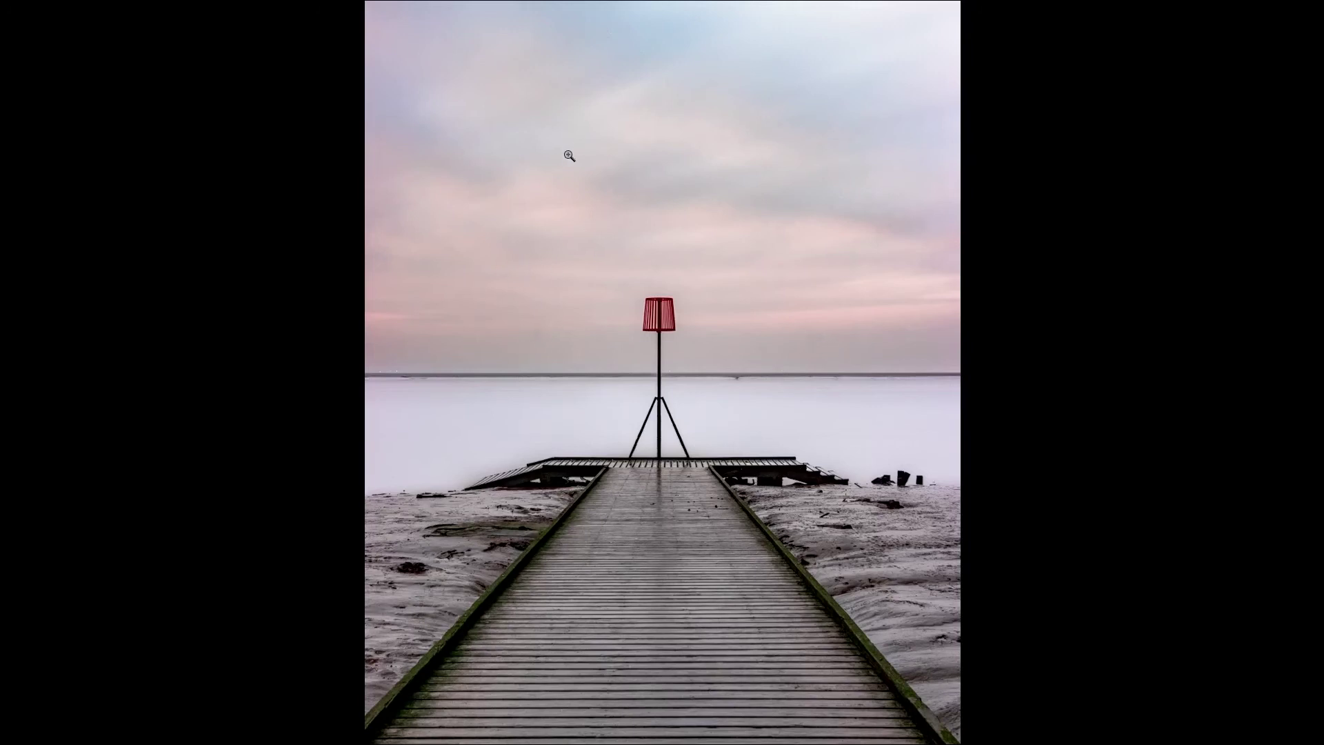
pyautogui.press('f')
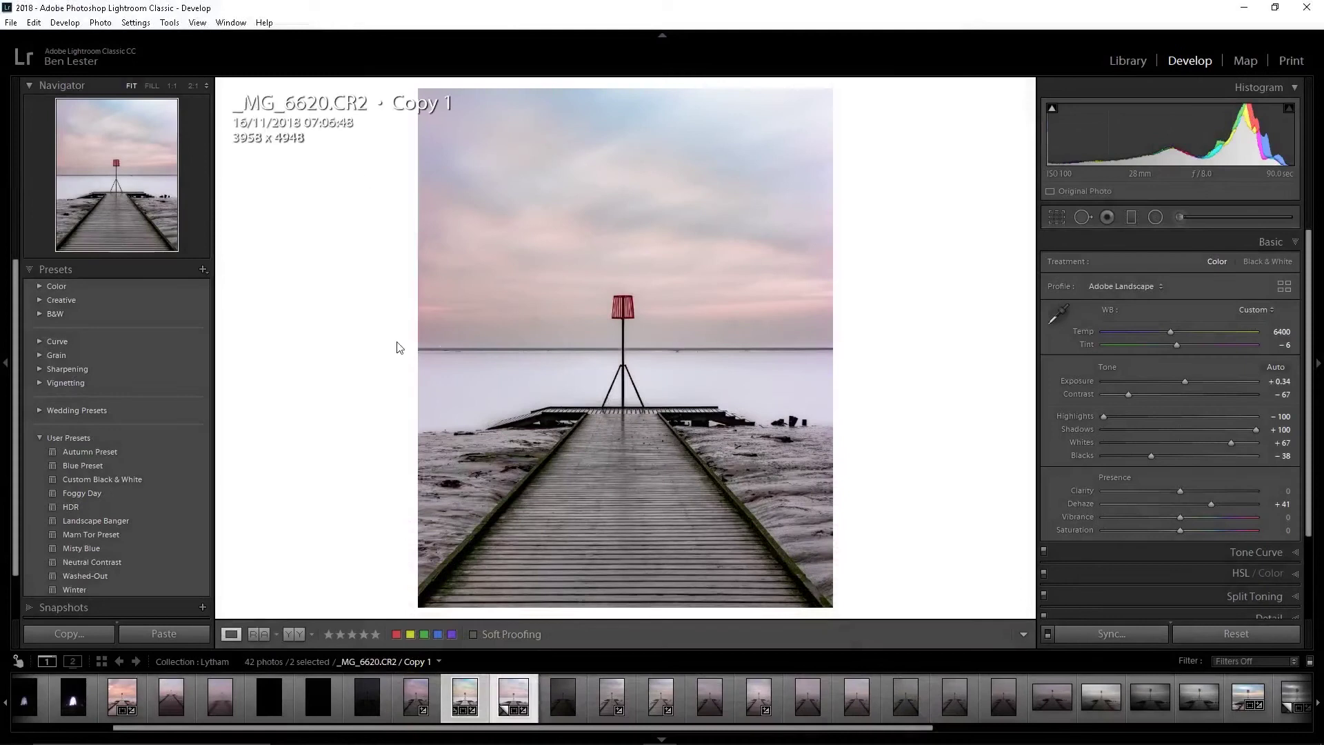
pyautogui.click(1083, 218)
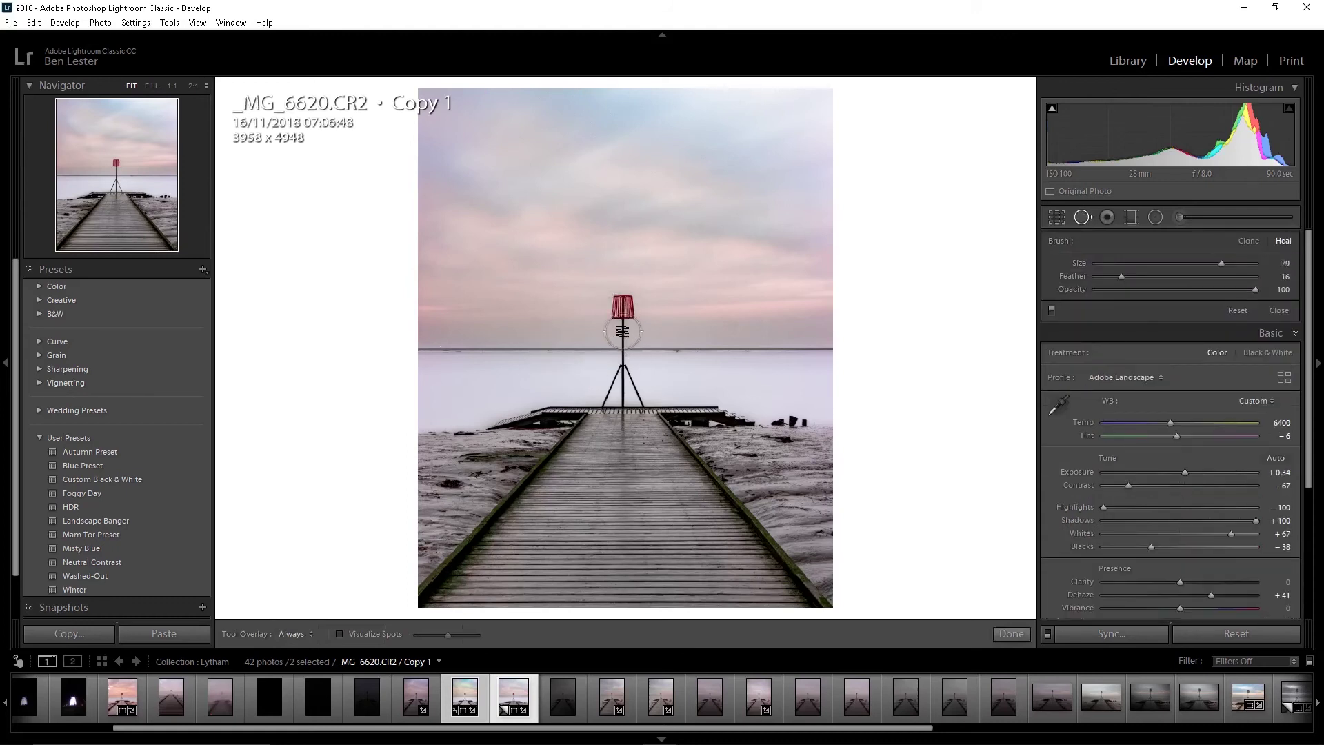
pyautogui.hotkey('ctrl', 'z')
pyautogui.click(536, 319)
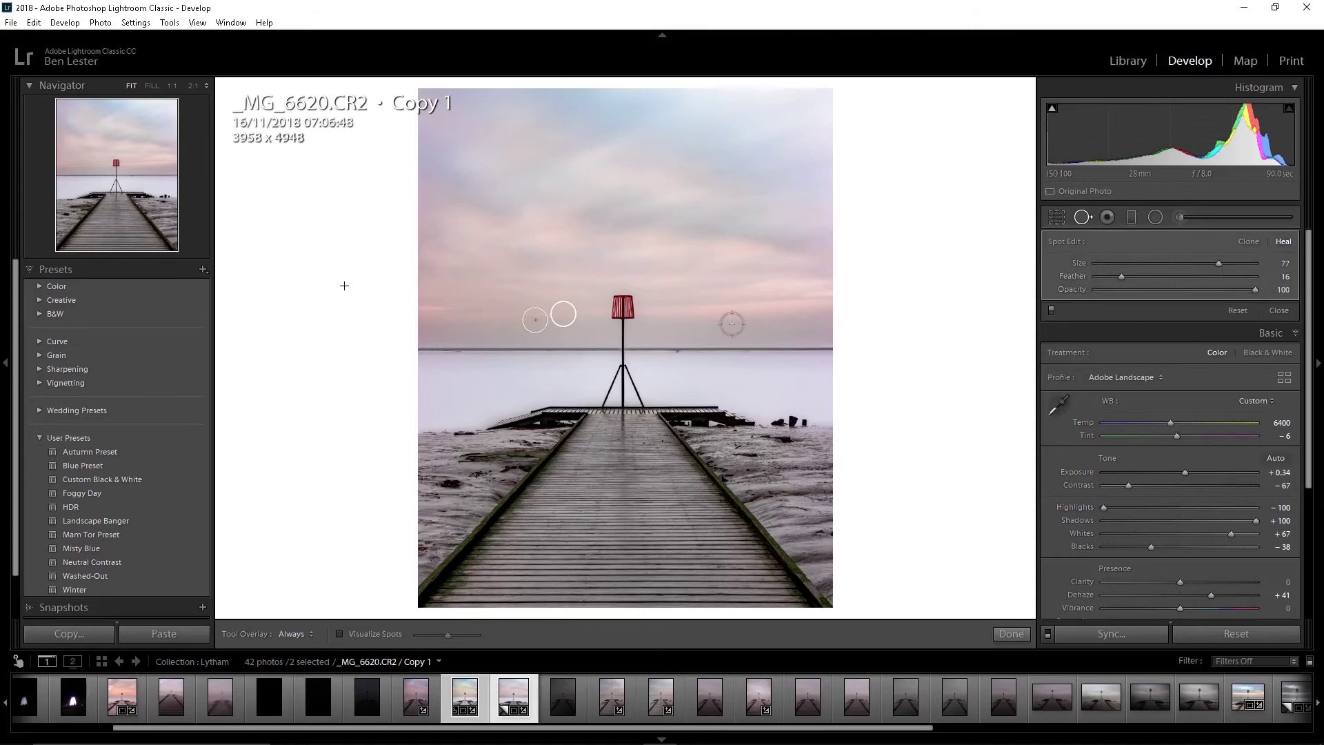
# Draw a third graduated filter from the near end of the jetty up to its far platform, and lower its Highlights.
pyautogui.press('m')
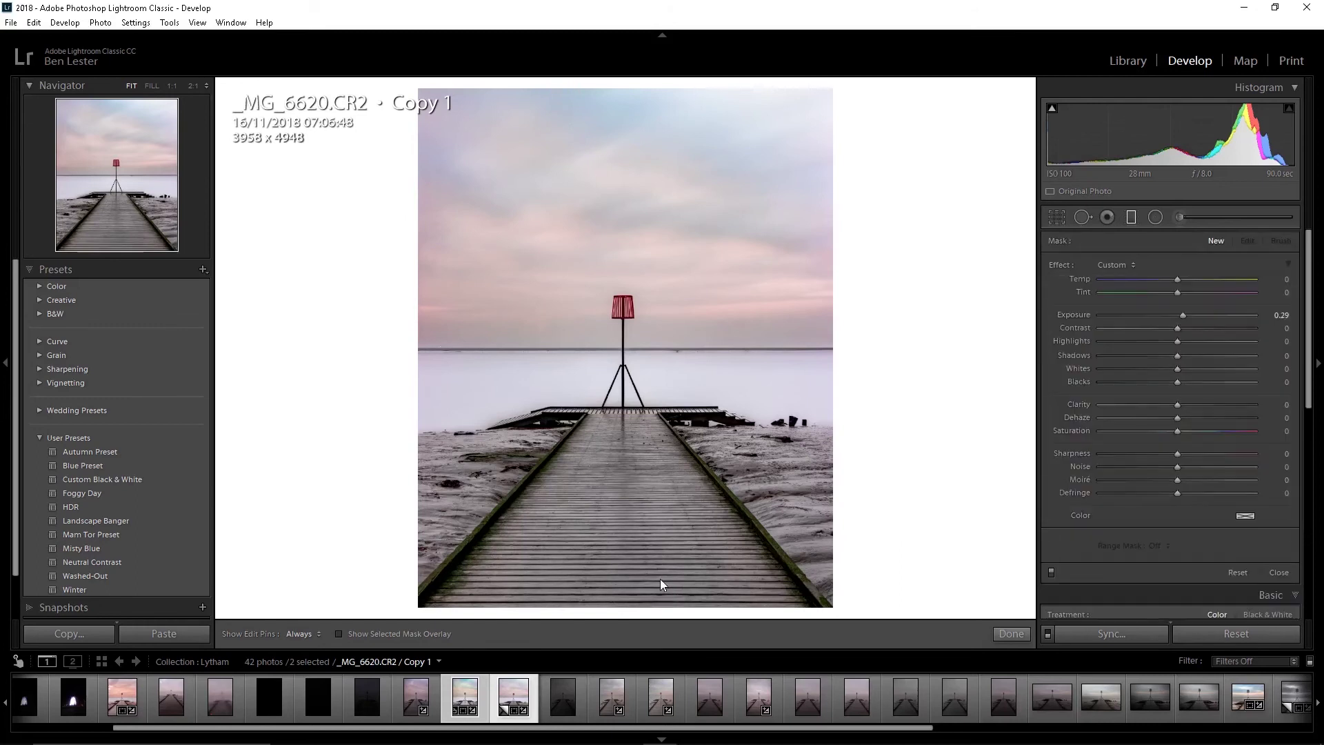
pyautogui.moveTo(621, 593); pyautogui.dragTo(621, 446)
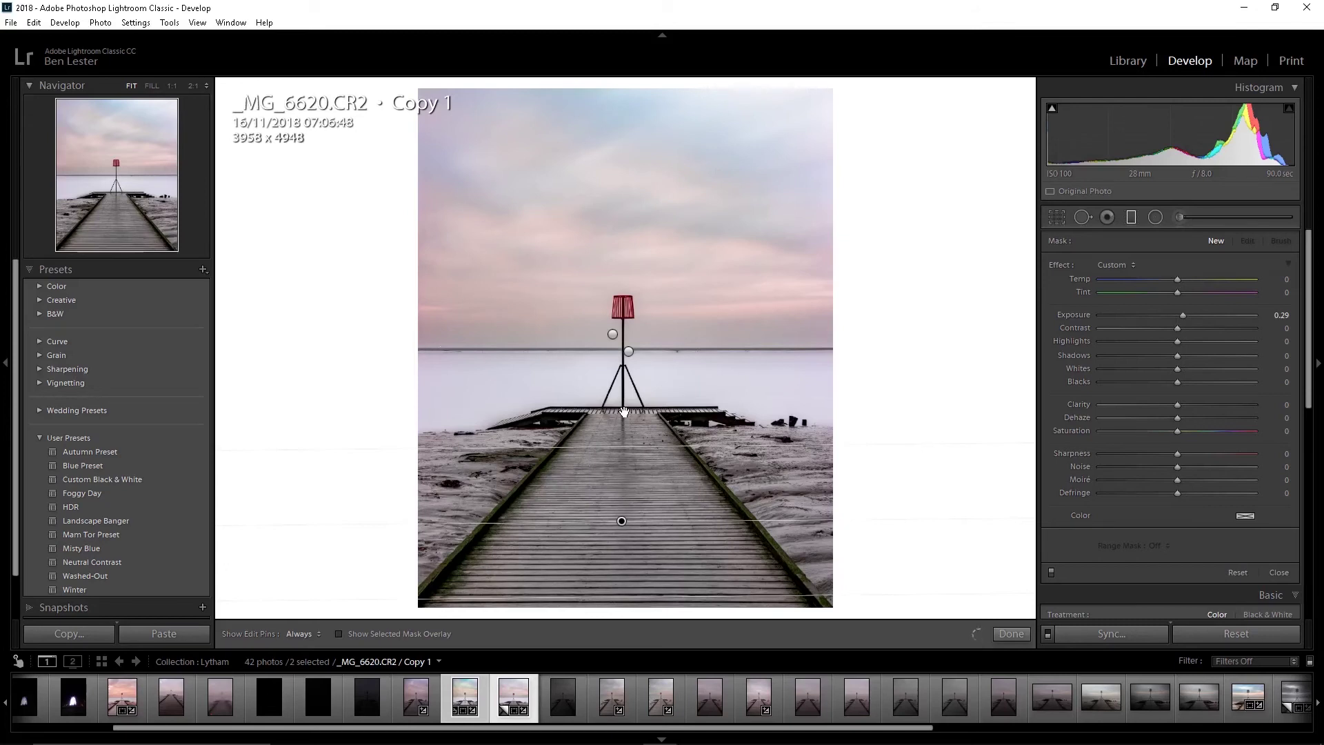
pyautogui.moveTo(623, 411); pyautogui.dragTo(623, 411)
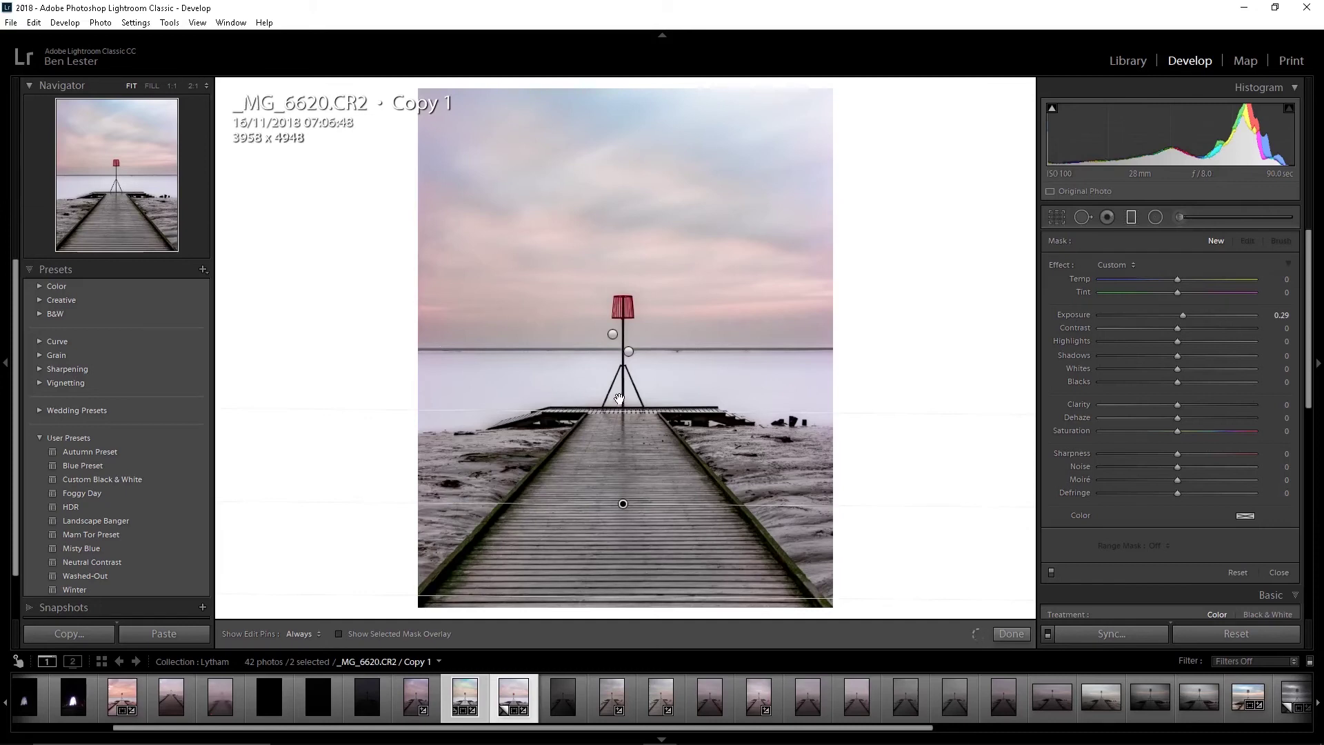
pyautogui.moveTo(619, 398); pyautogui.dragTo(618, 409)
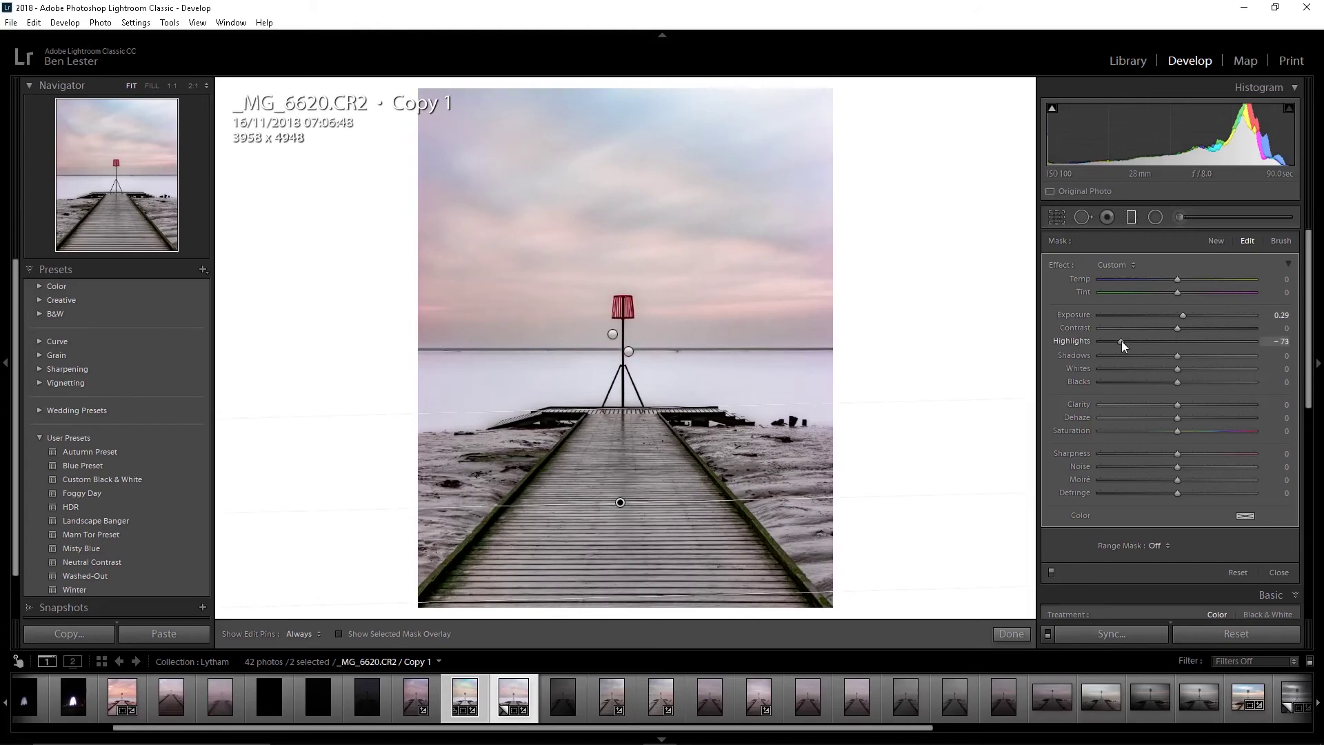
pyautogui.moveTo(1121, 341); pyautogui.dragTo(1069, 343)
pyautogui.click(1145, 342)
pyautogui.click(1132, 221)
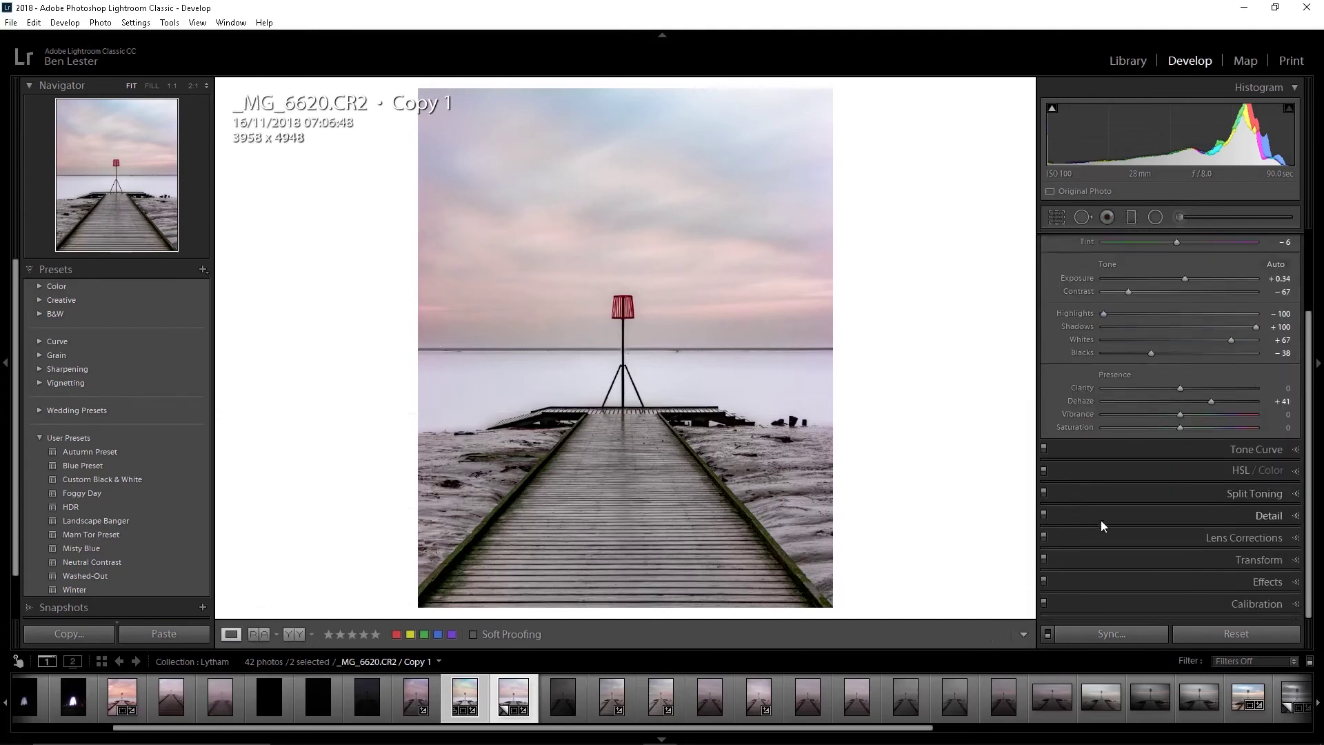
# Enable lens profile corrections and chromatic aberration removal for the photo.
pyautogui.click(1130, 544)
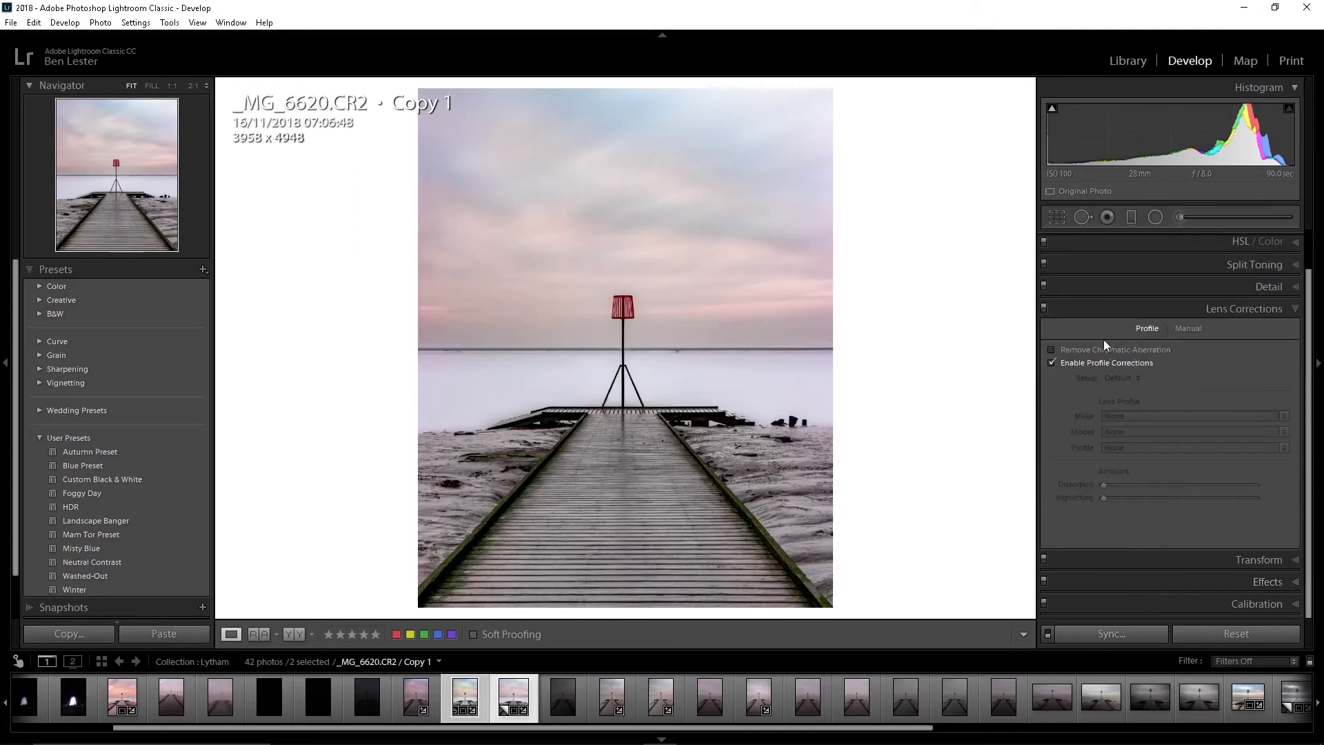
pyautogui.click(1087, 350)
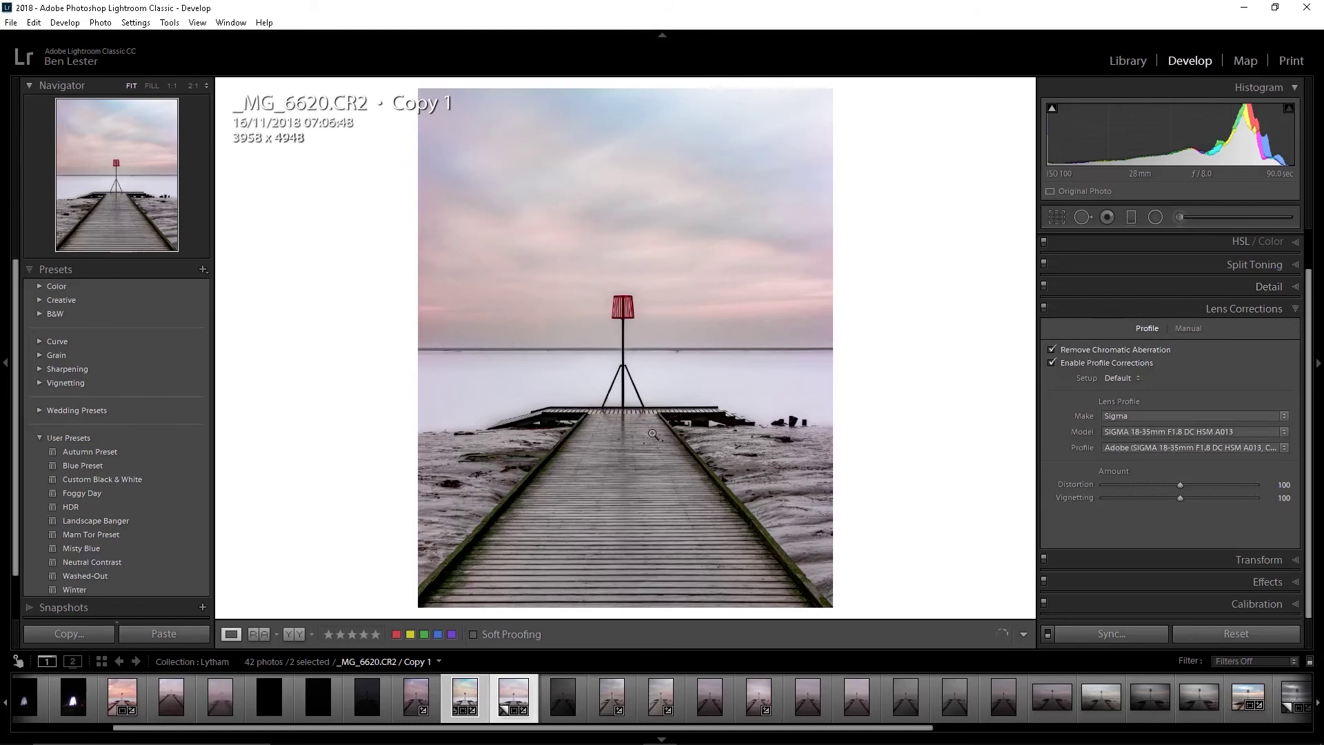
pyautogui.click(1214, 308)
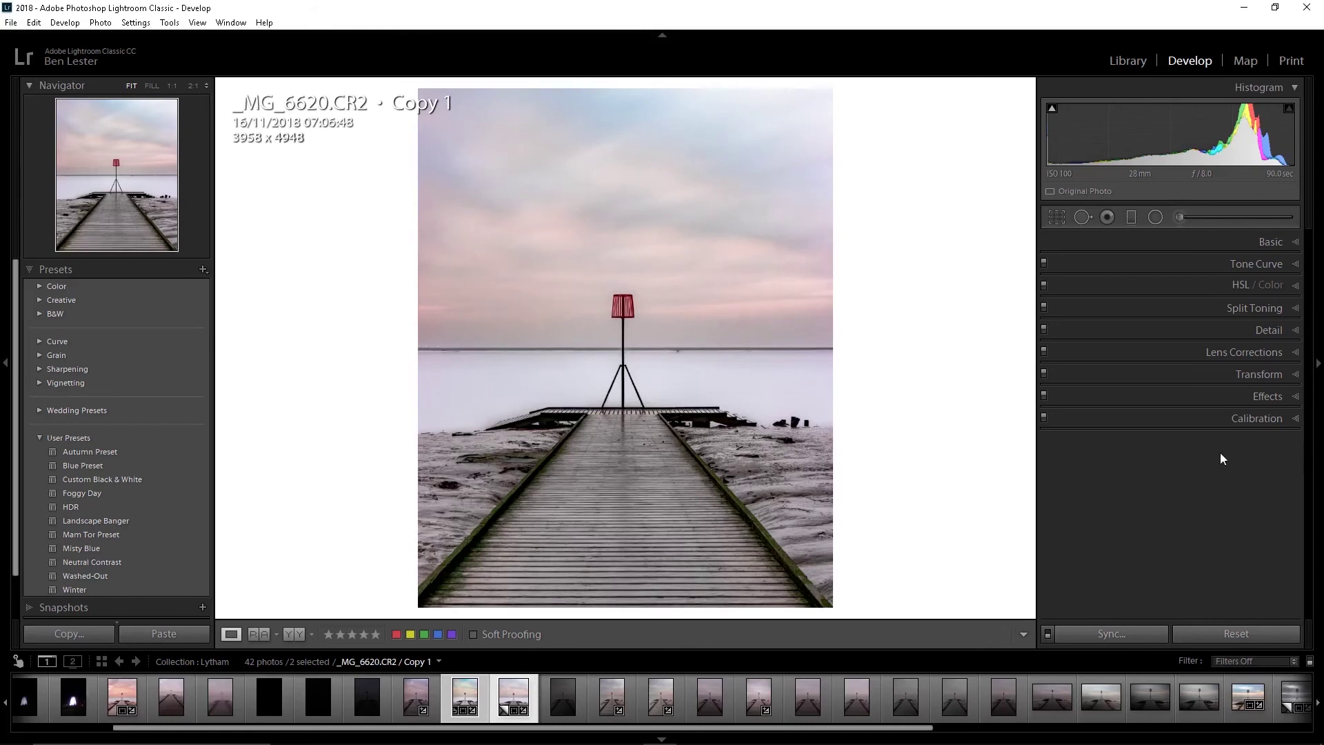
# Try a Blue Primary Hue of −52 in the camera calibration, and reset it to its default.
pyautogui.click(1103, 418)
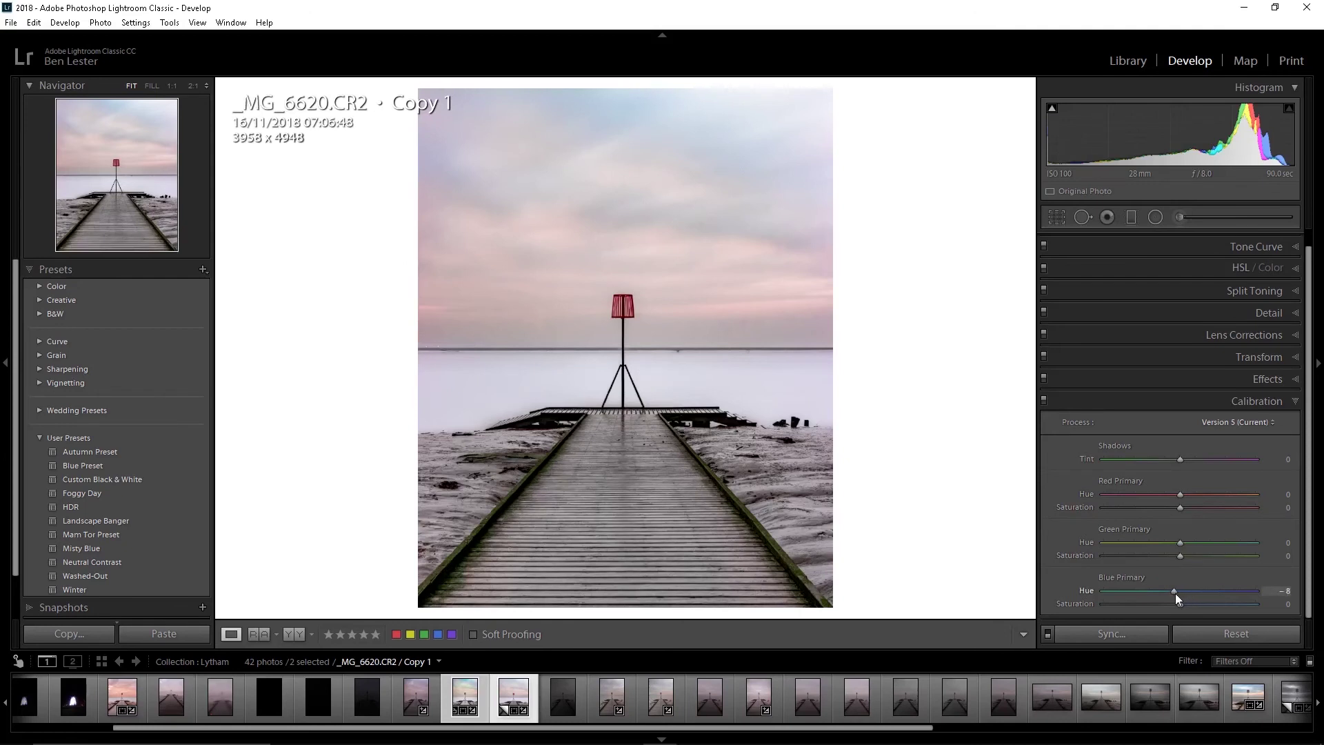
pyautogui.moveTo(1144, 594); pyautogui.dragTo(1140, 598)
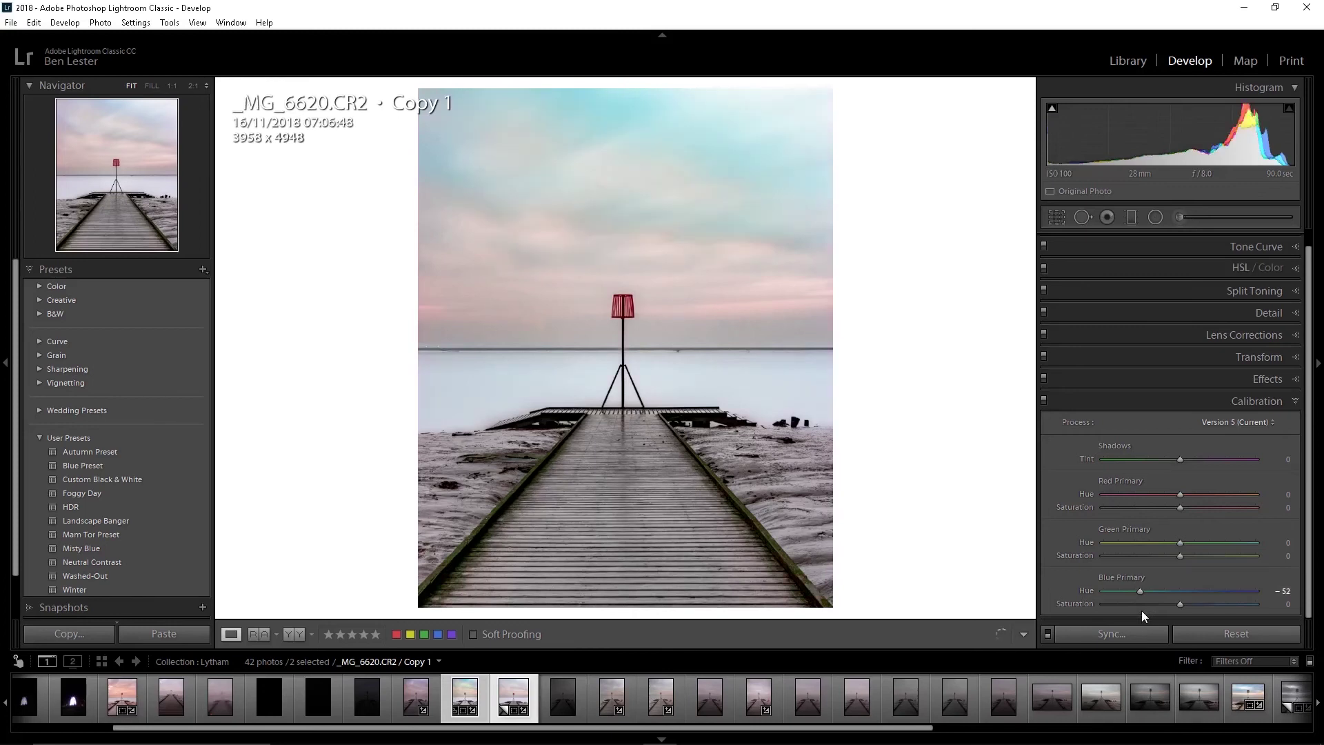
pyautogui.doubleClick(1140, 591)
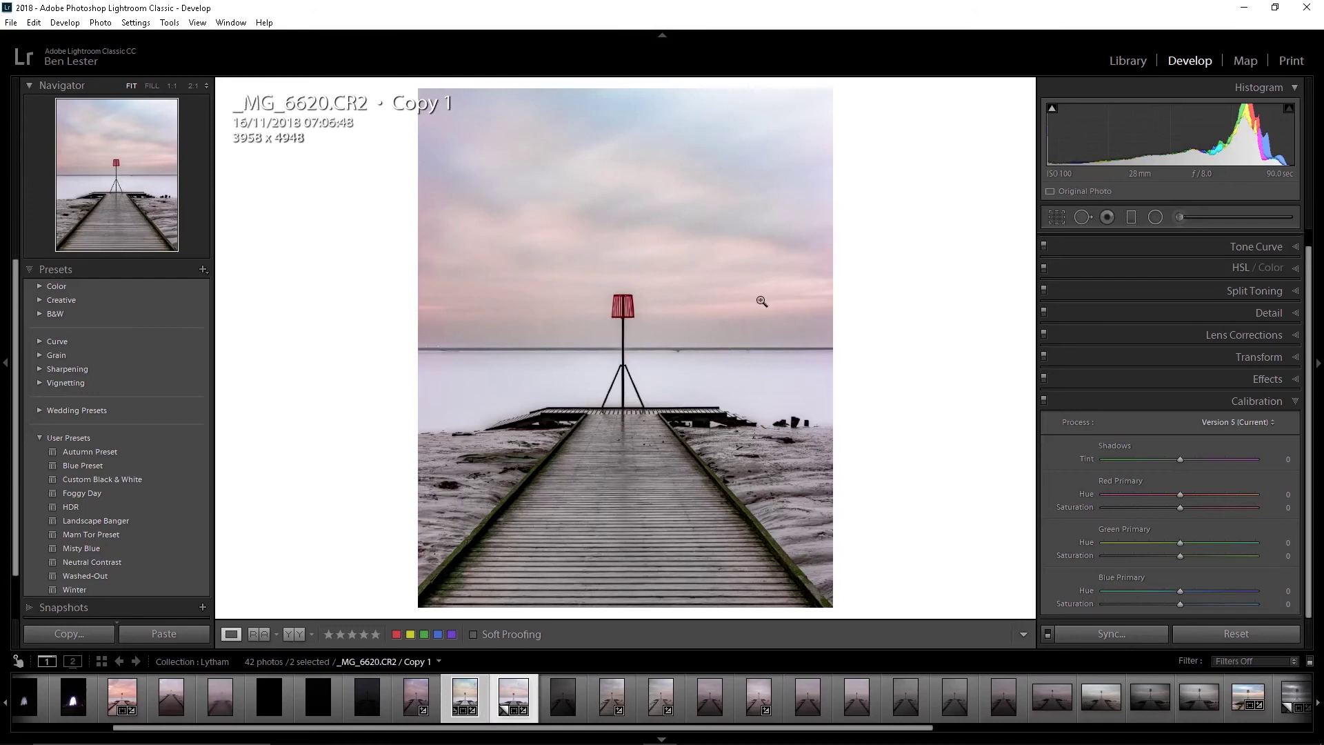
pyautogui.keyDown('ctrl'); pyautogui.click(1263, 320); pyautogui.keyUp('ctrl')
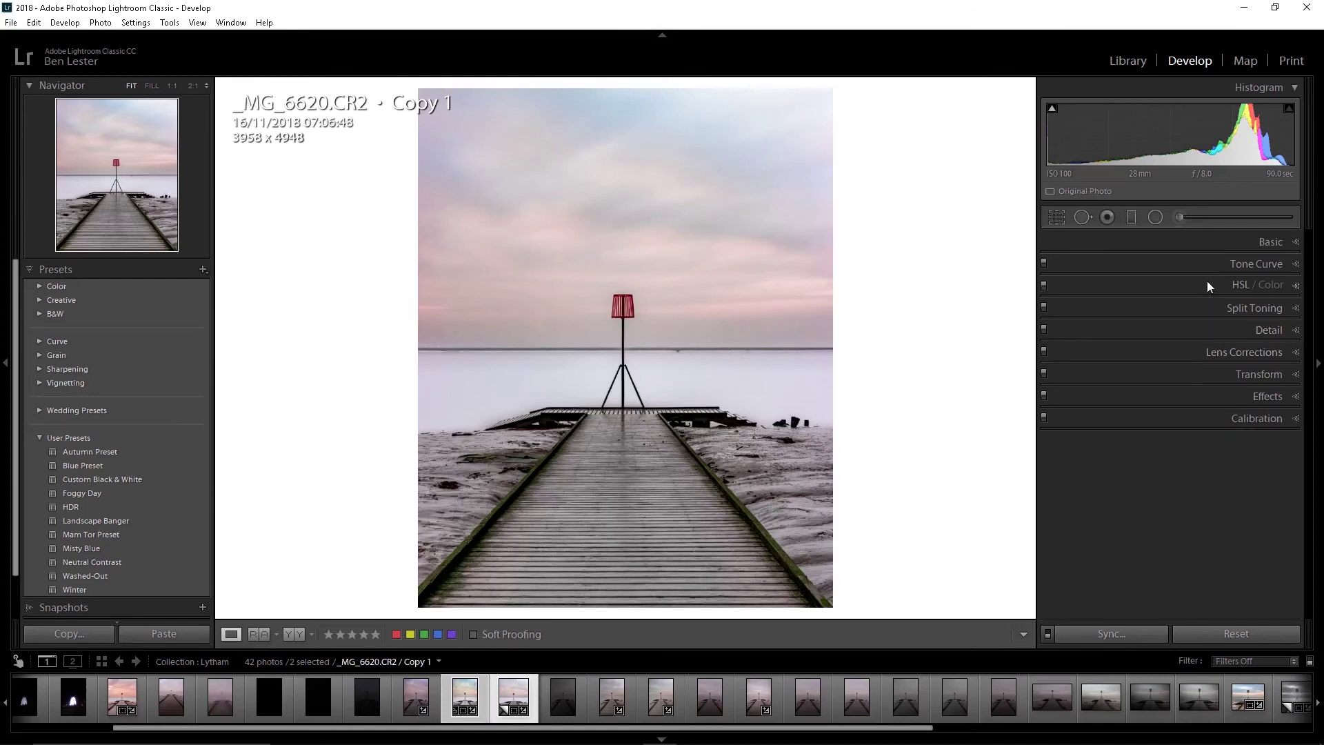
# Set the global Clarity to +25, and compare the photo with its before version.
pyautogui.click(1125, 239)
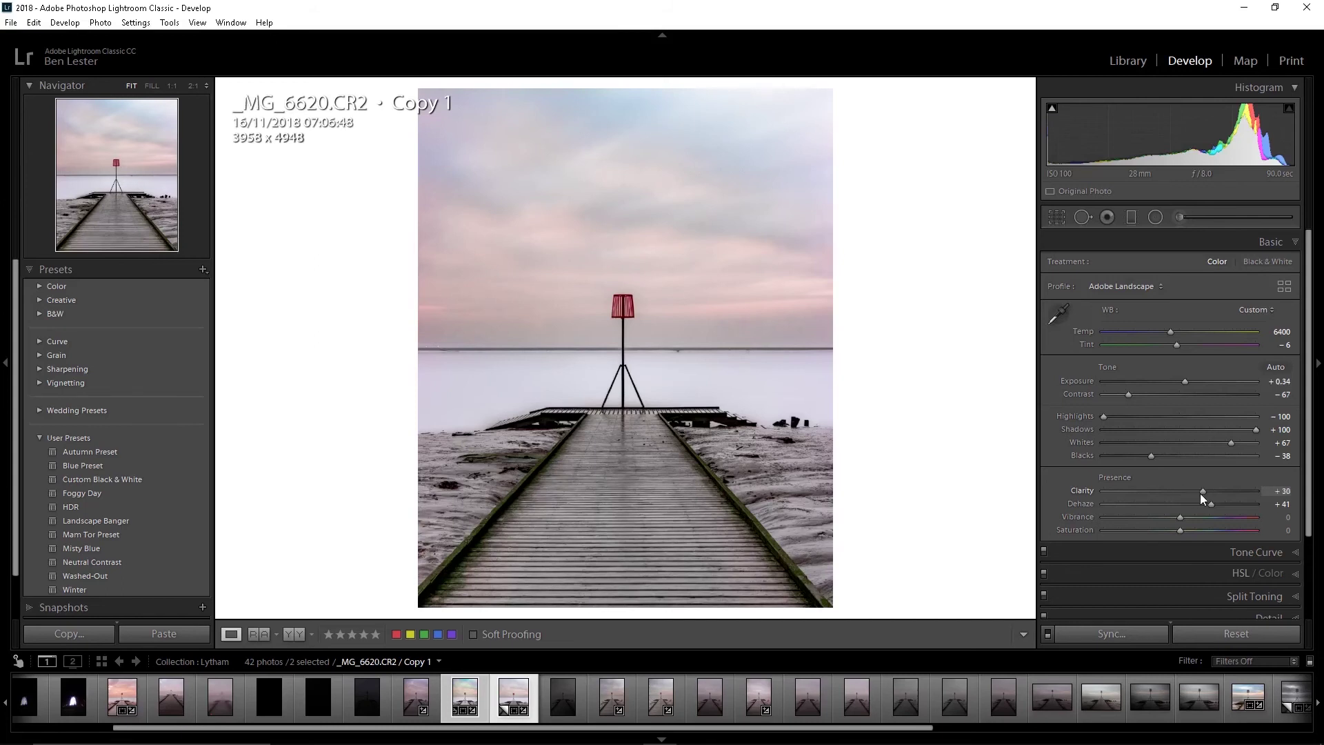
pyautogui.moveTo(1201, 491)
pyautogui.mouseDown()
pyautogui.moveTo(1253, 505)
pyautogui.moveTo(1162, 511)
pyautogui.moveTo(1196, 498)
pyautogui.mouseUp()
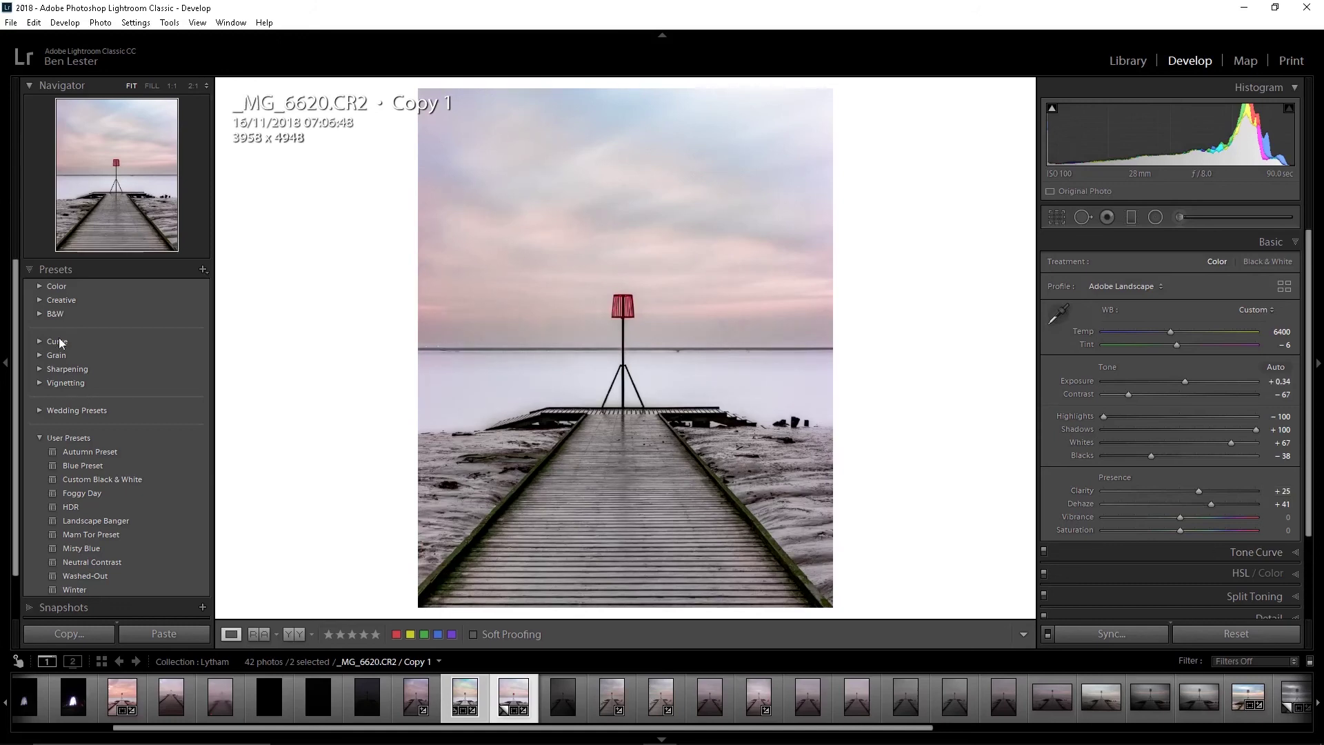
pyautogui.scroll(-1, 133, 404)
pyautogui.scroll(-2, 133, 404)
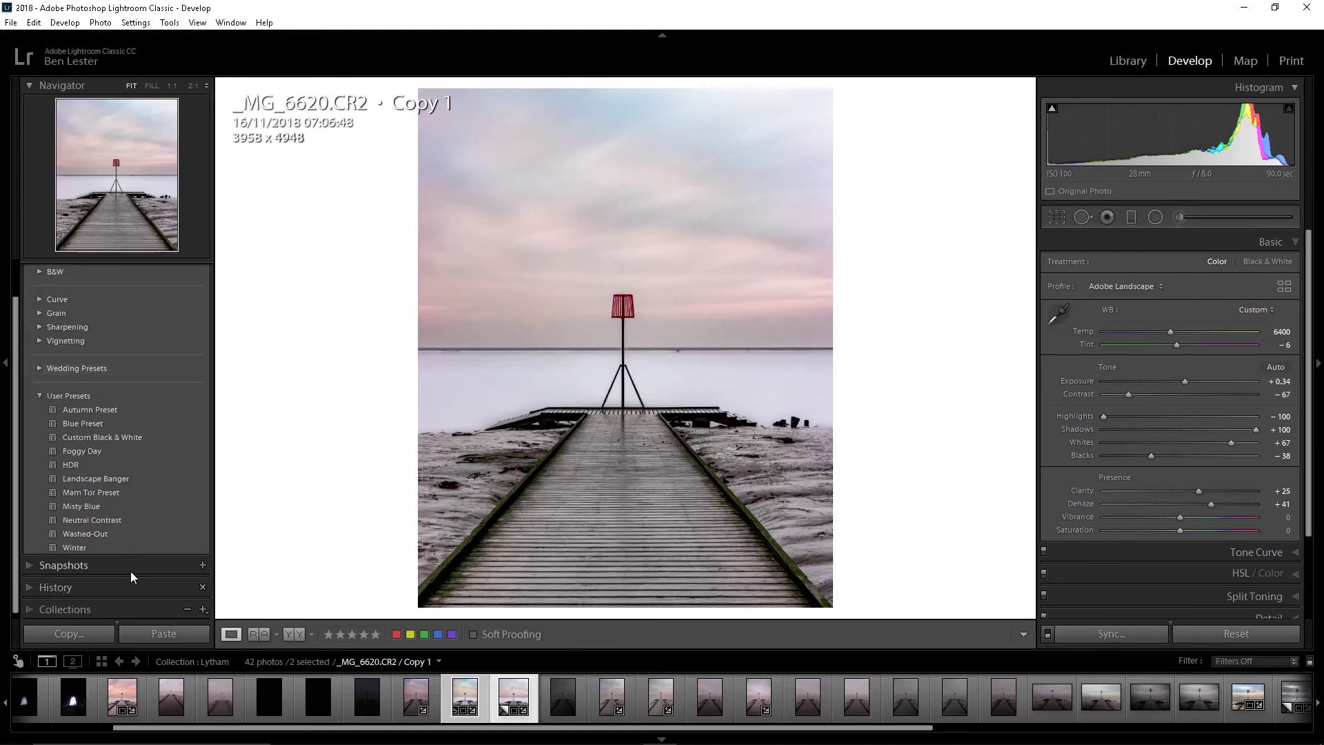
pyautogui.press('\\')
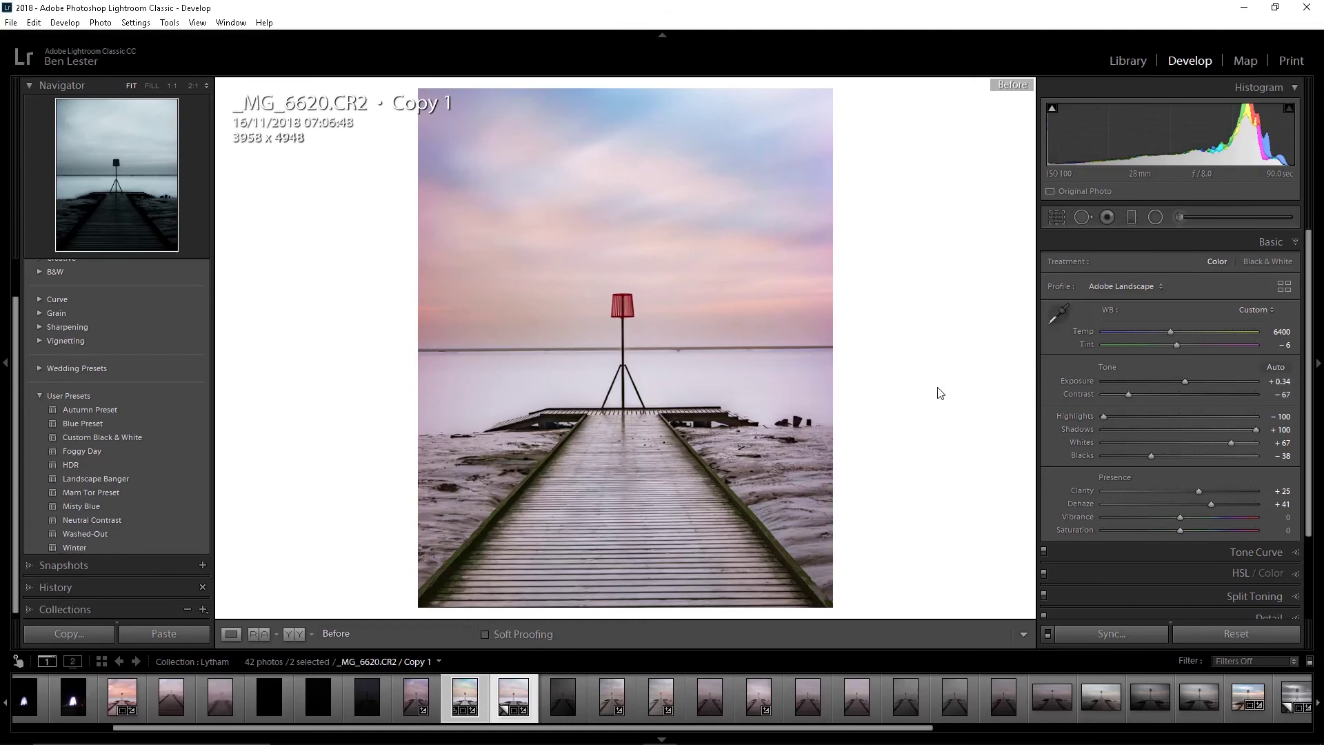
pyautogui.press('\\')
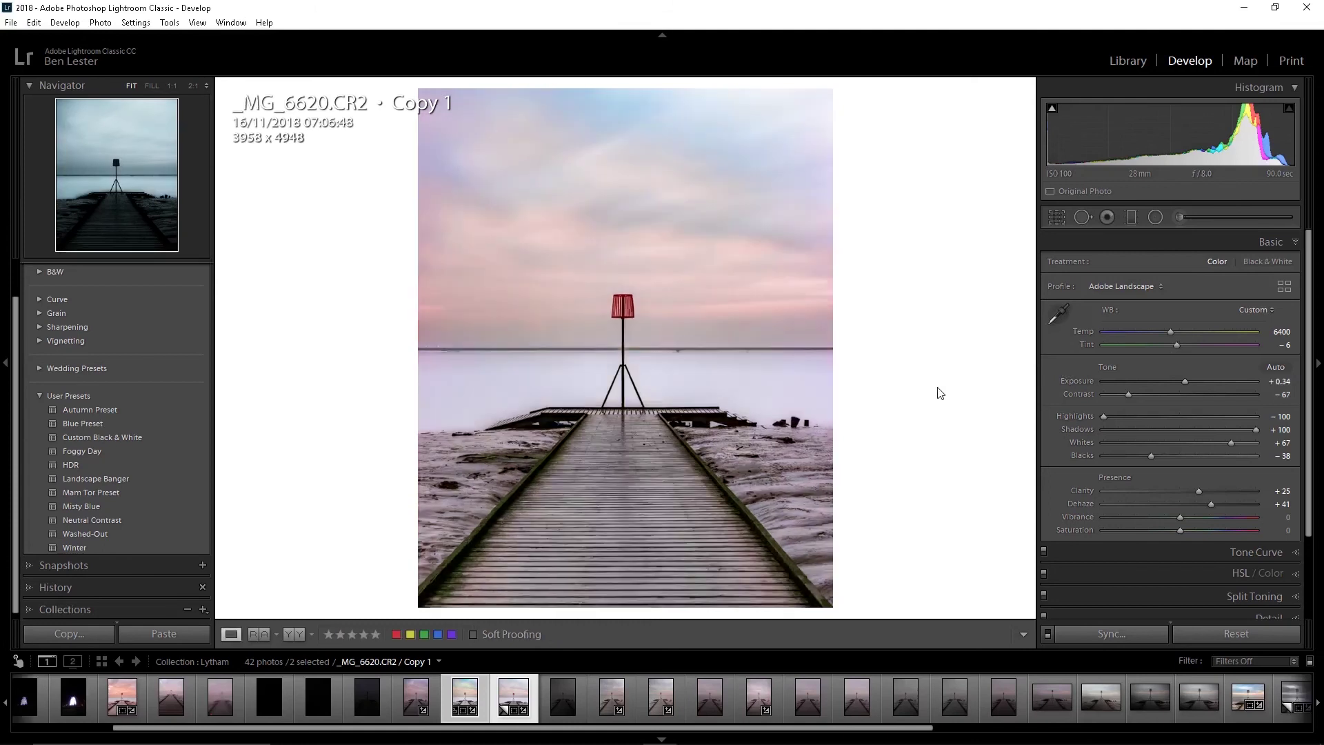